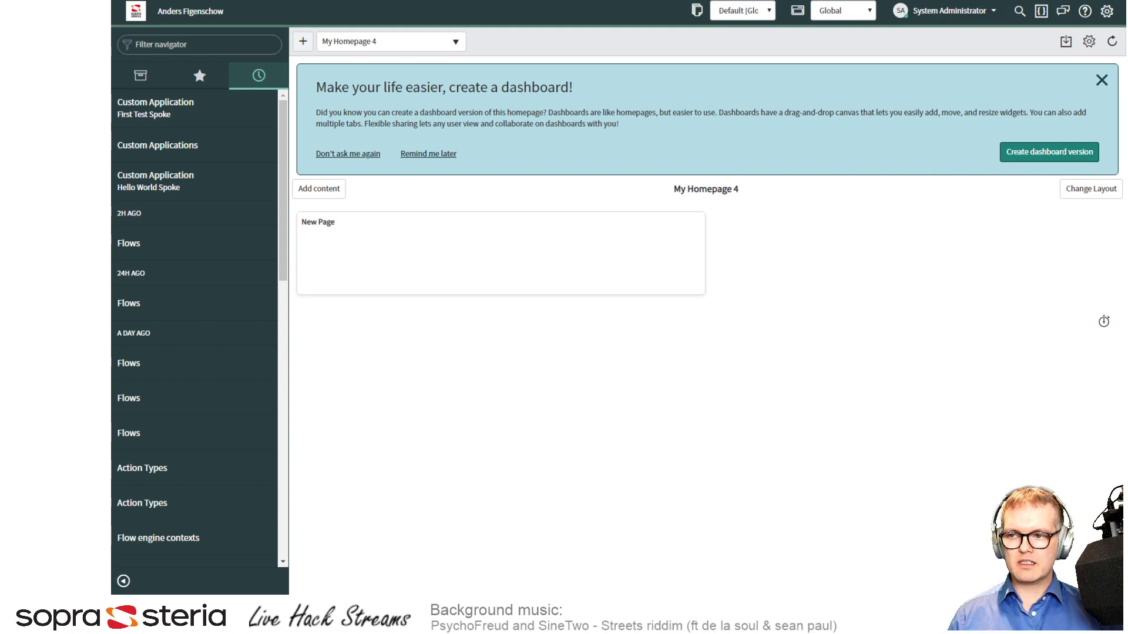
Open Studio from the navigator and name the new application 'Hello World Spoke'
click(190, 44)
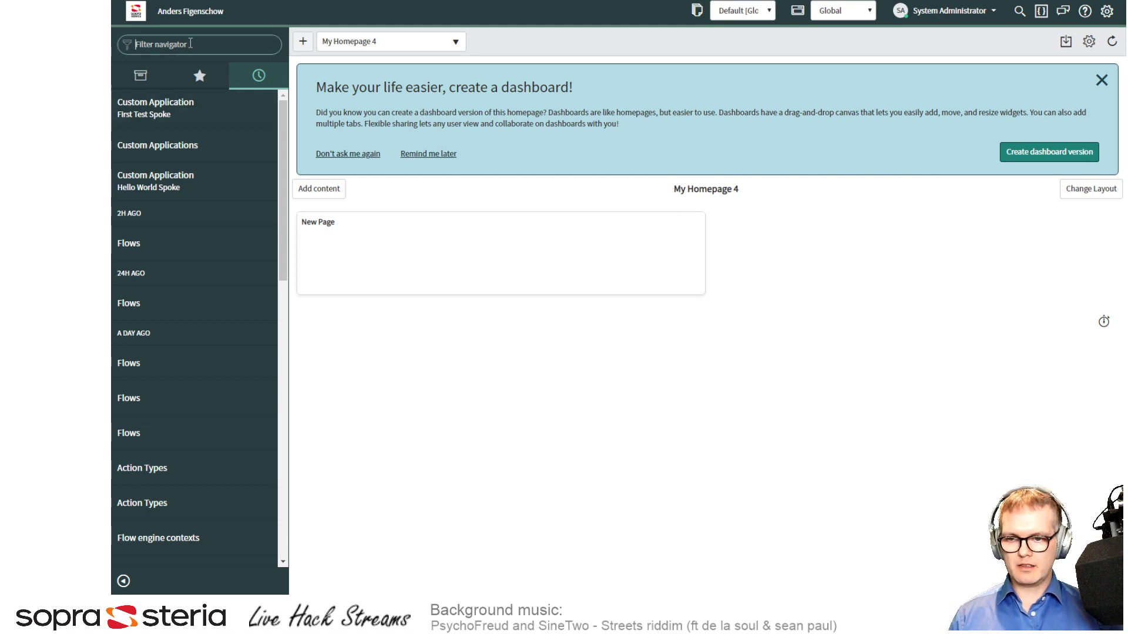
text(studio)
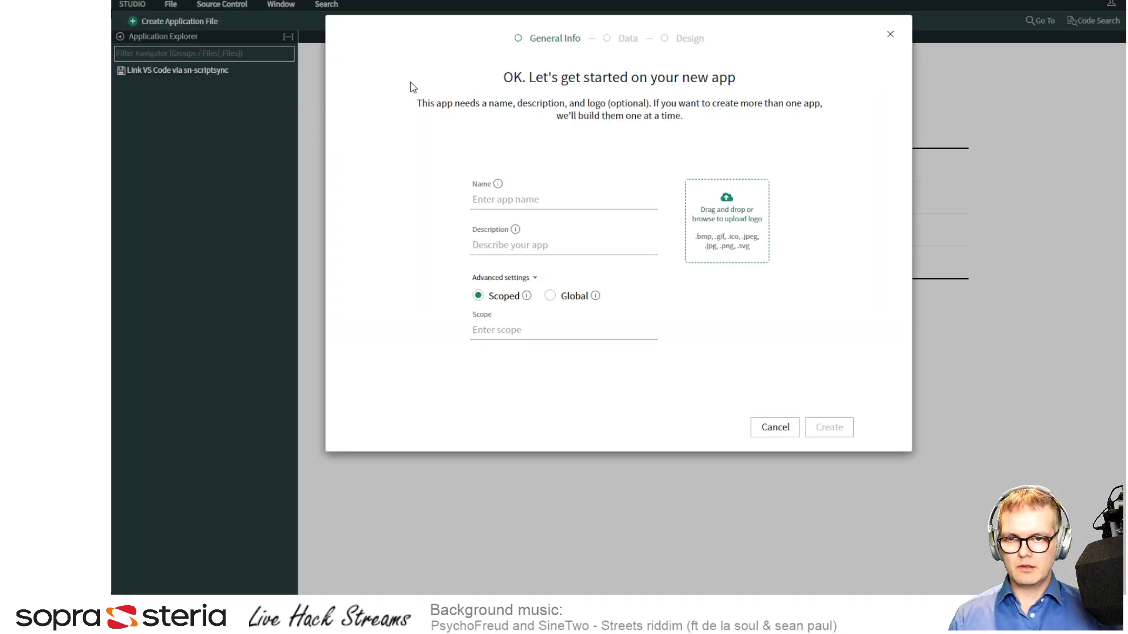
click(519, 198)
text(Hello)
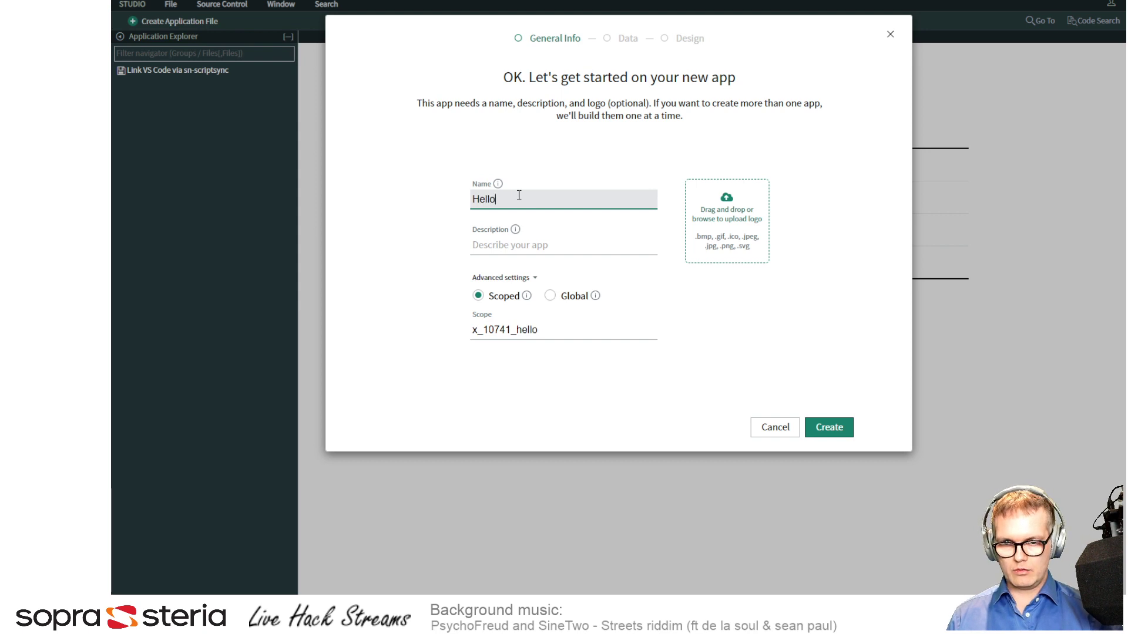
text( World Spoke)
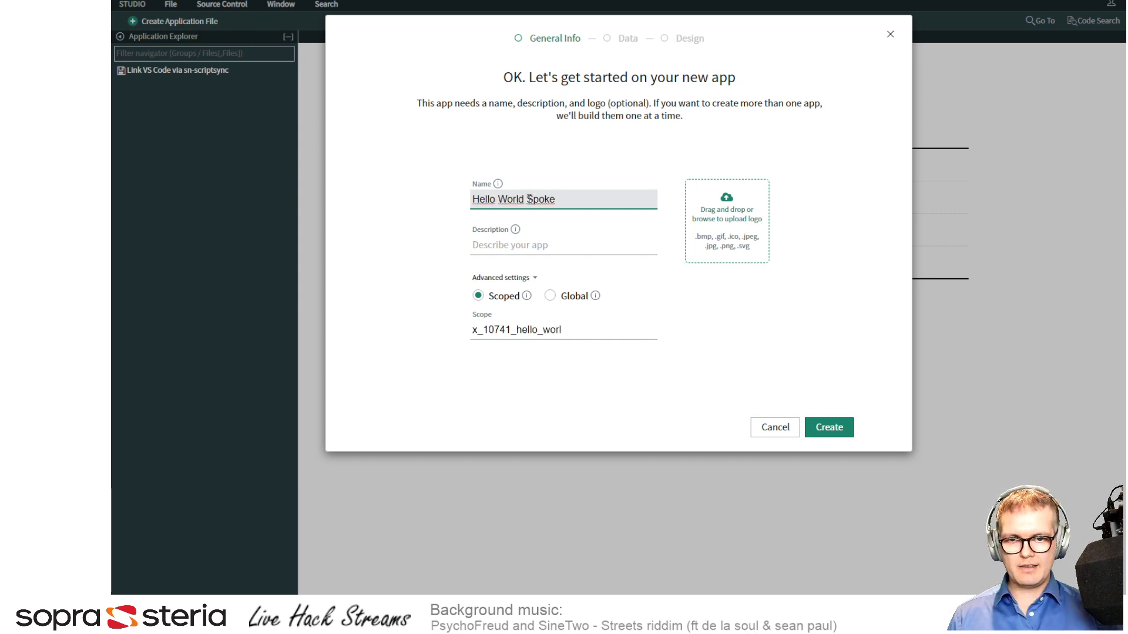
double_click(528, 200)
click(591, 201)
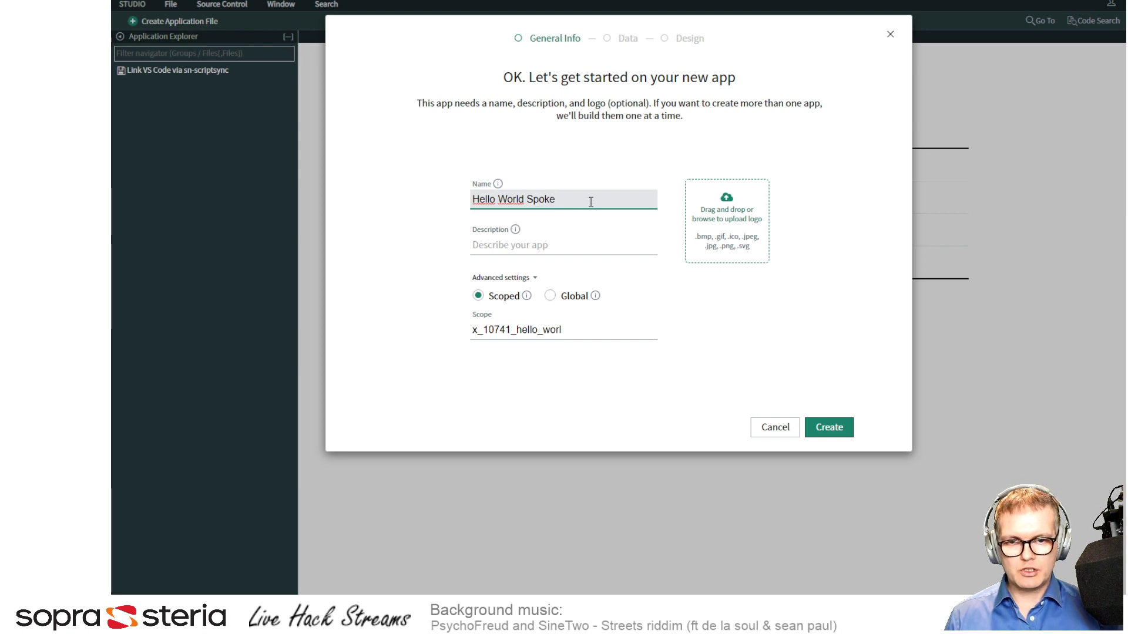
Give the app the description 'This is my first spoke' and create it
click(537, 247)
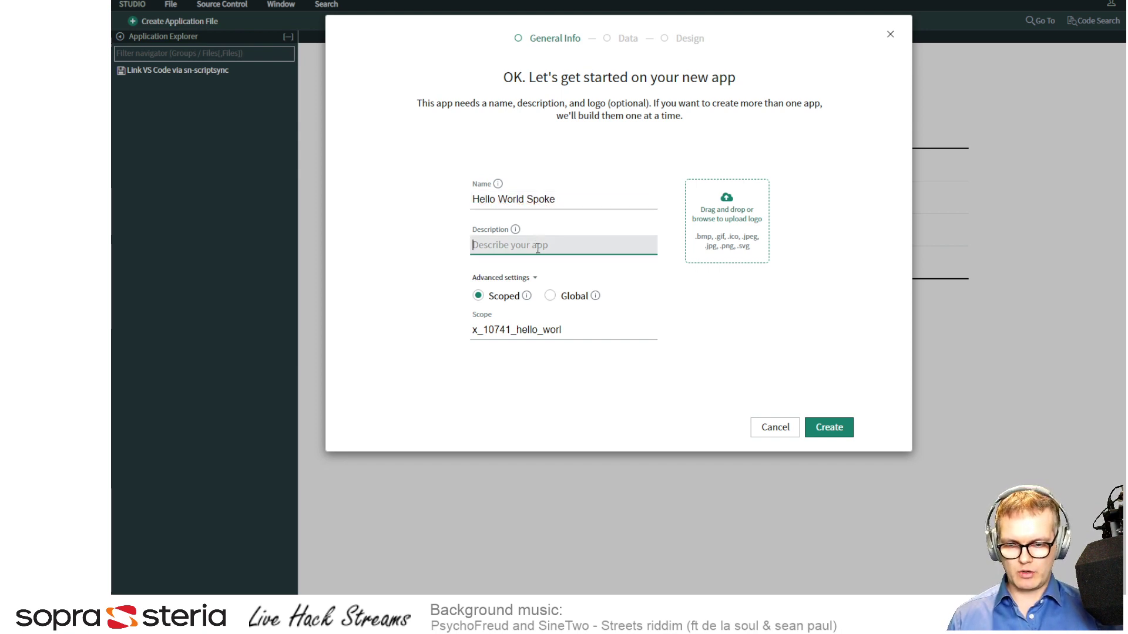
text(This is my first)
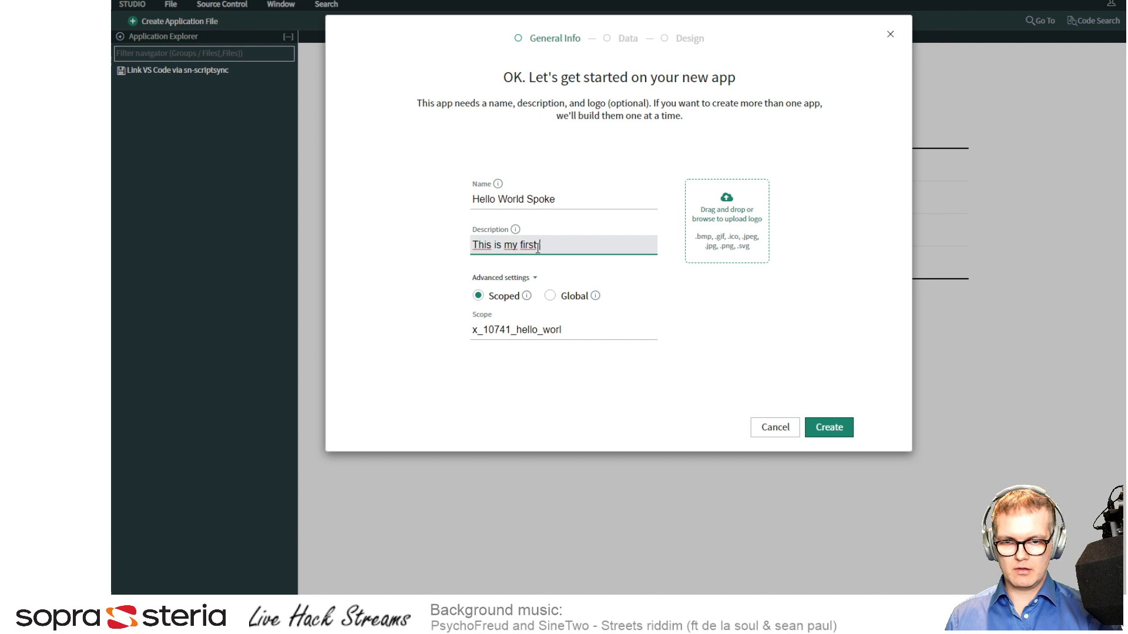
text( spoke)
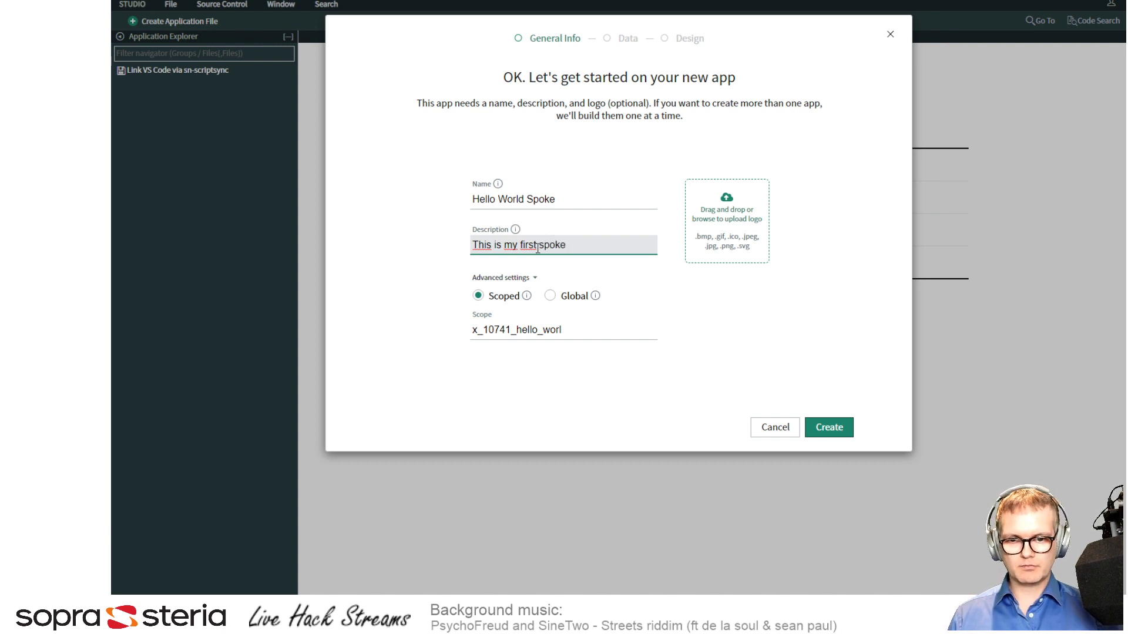
click(835, 427)
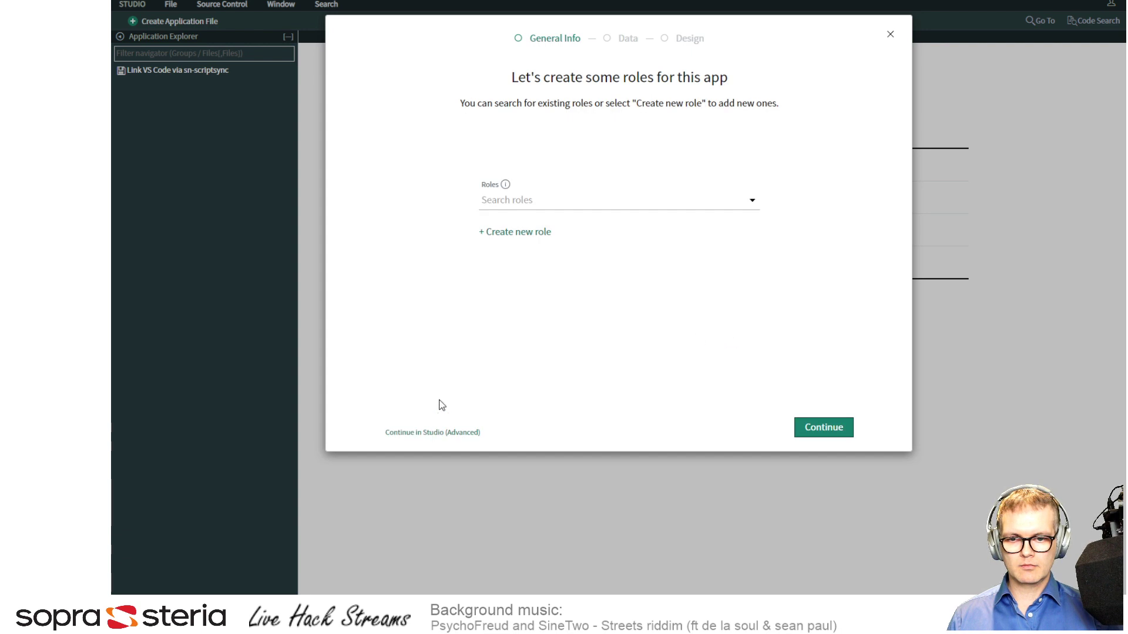
Skip role setup and open the Hello World Spoke application in Studio
click(440, 433)
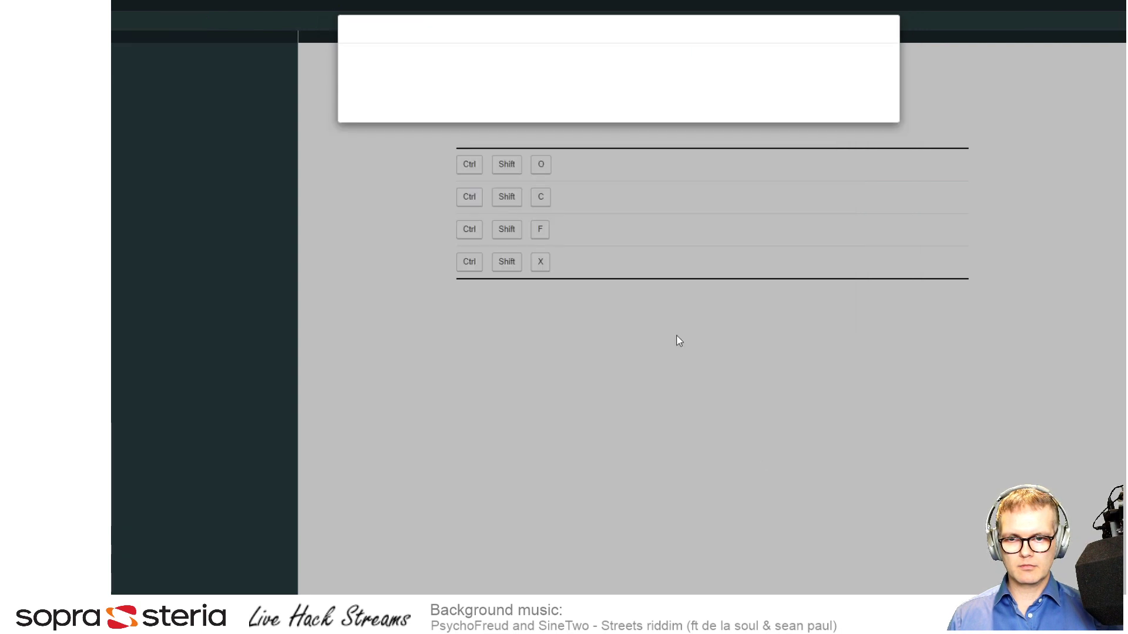
scroll(483, 220, down, 3)
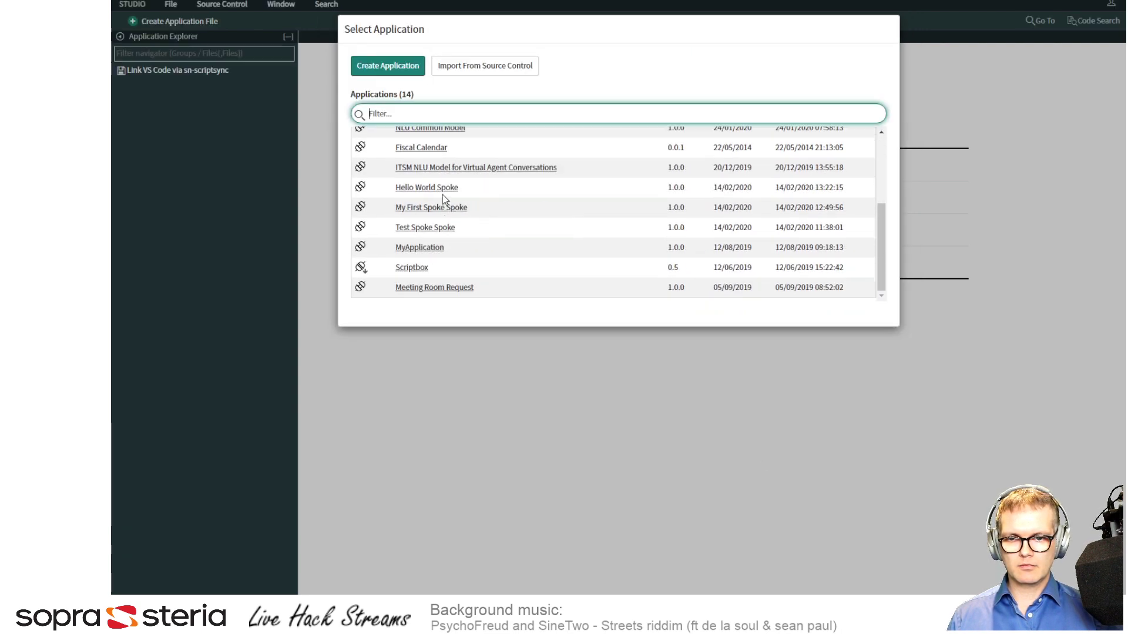
click(637, 259)
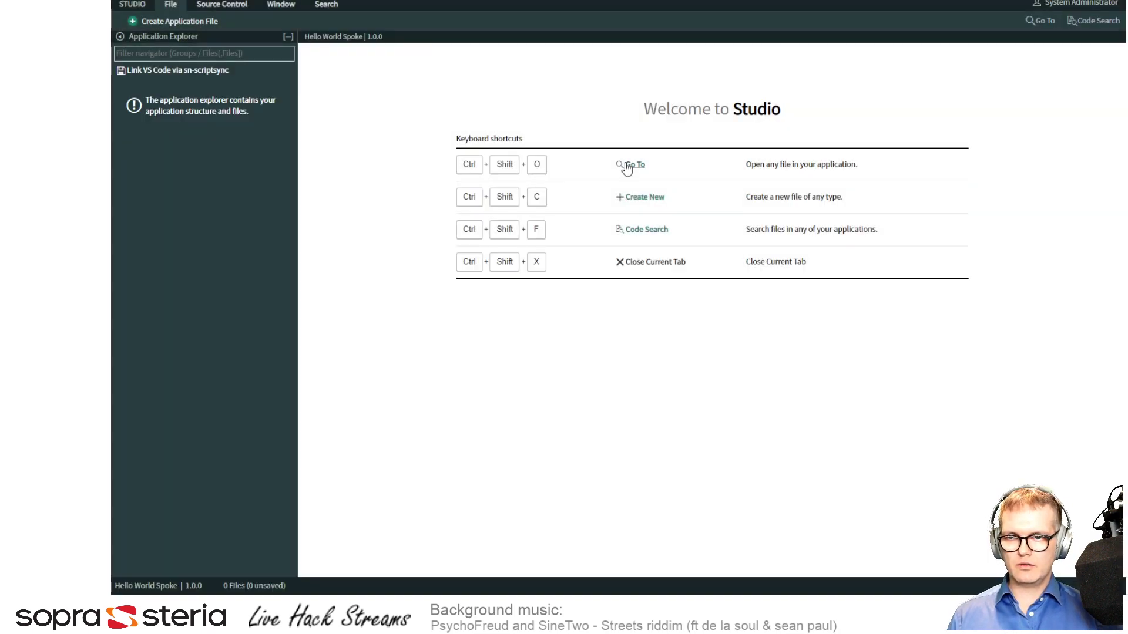
Start a new Flow Designer Action application file
click(184, 24)
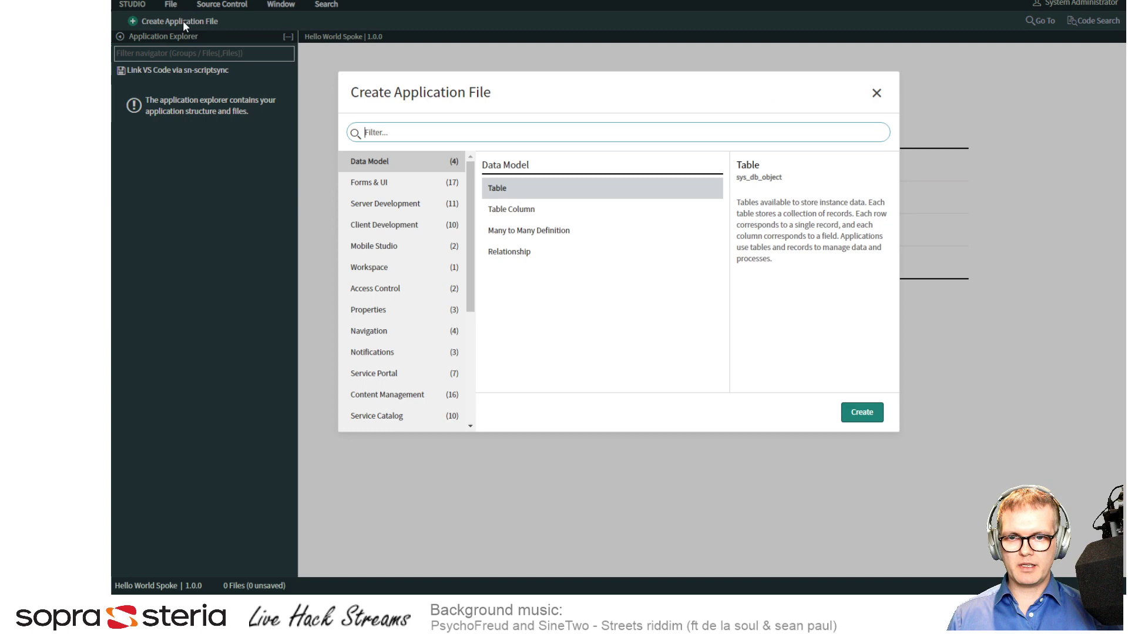
text(action)
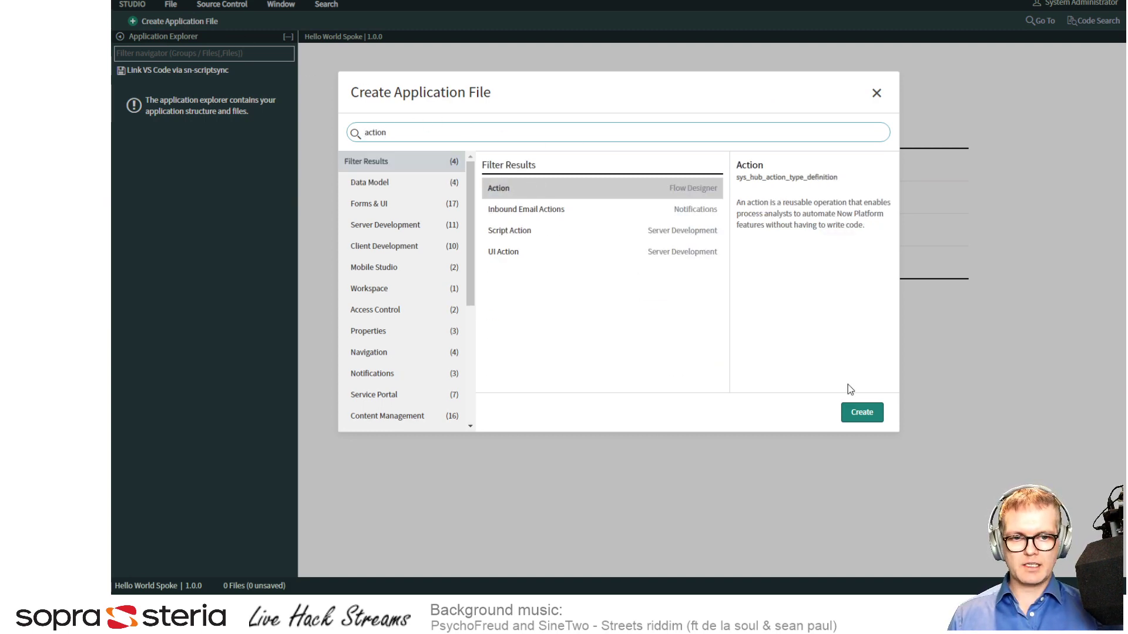
click(861, 412)
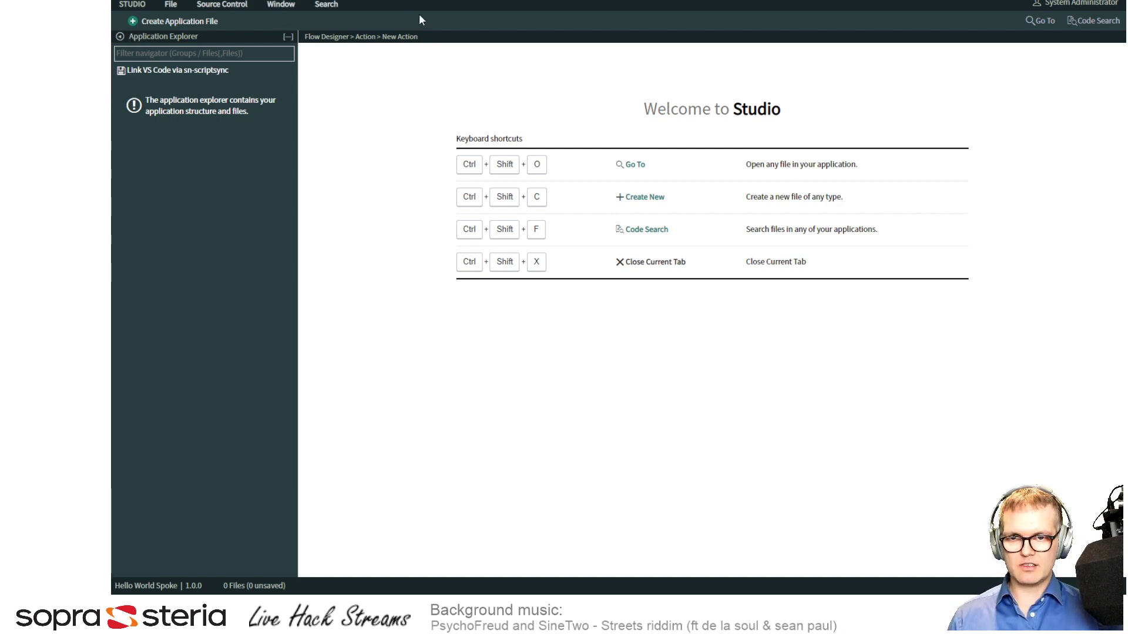
Name the new action 'My Test Action' and submit its properties
key(ctrl+t)
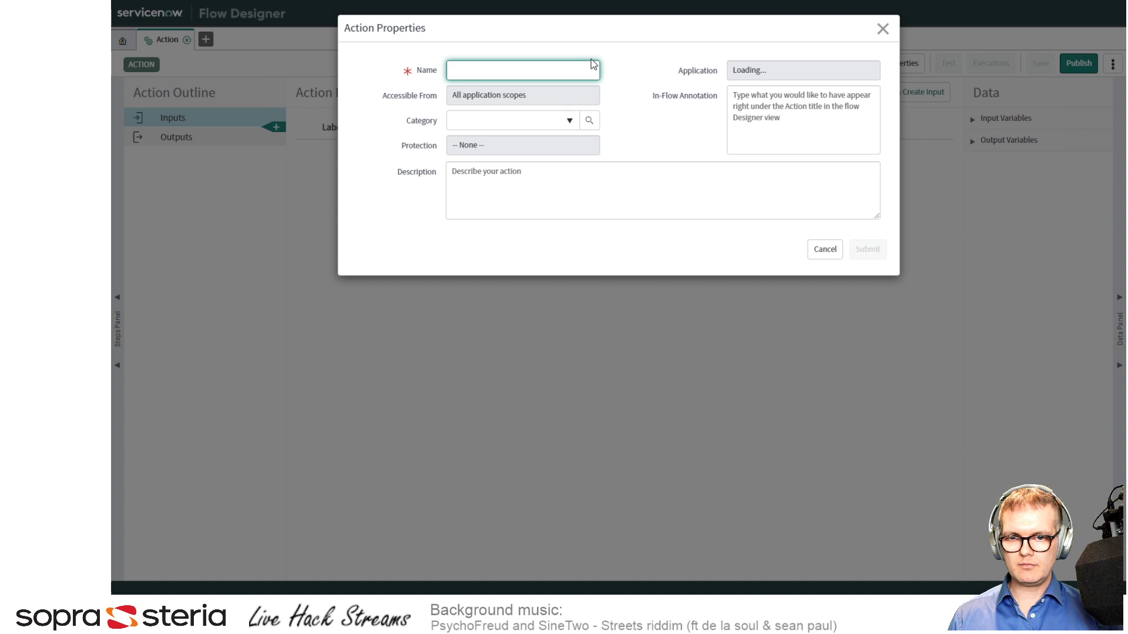
text(My )
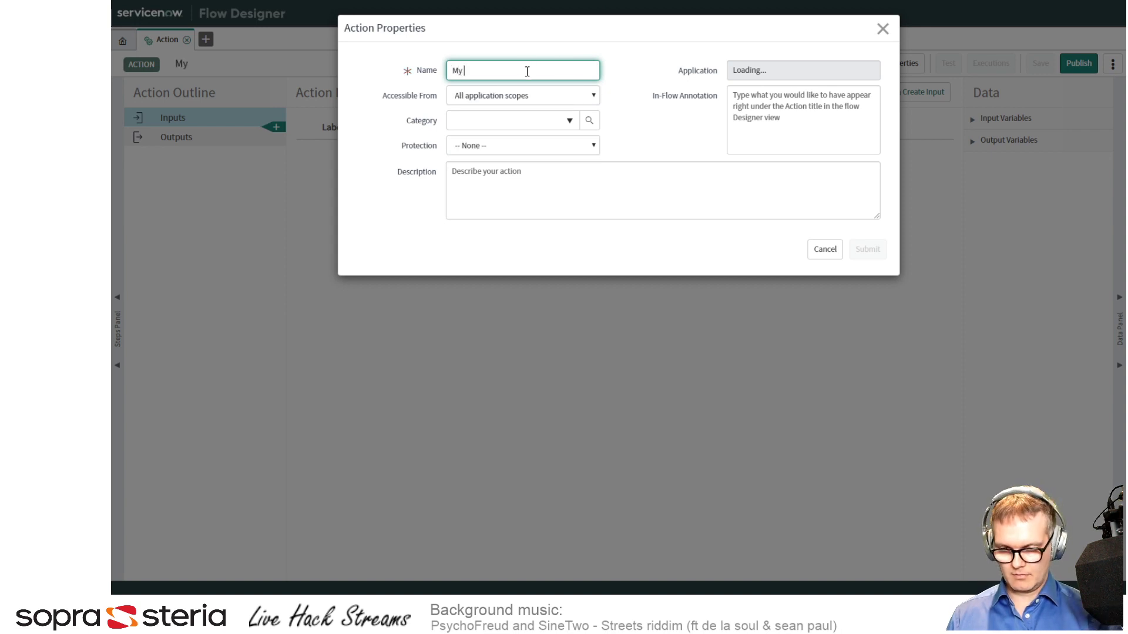
text(Test Action)
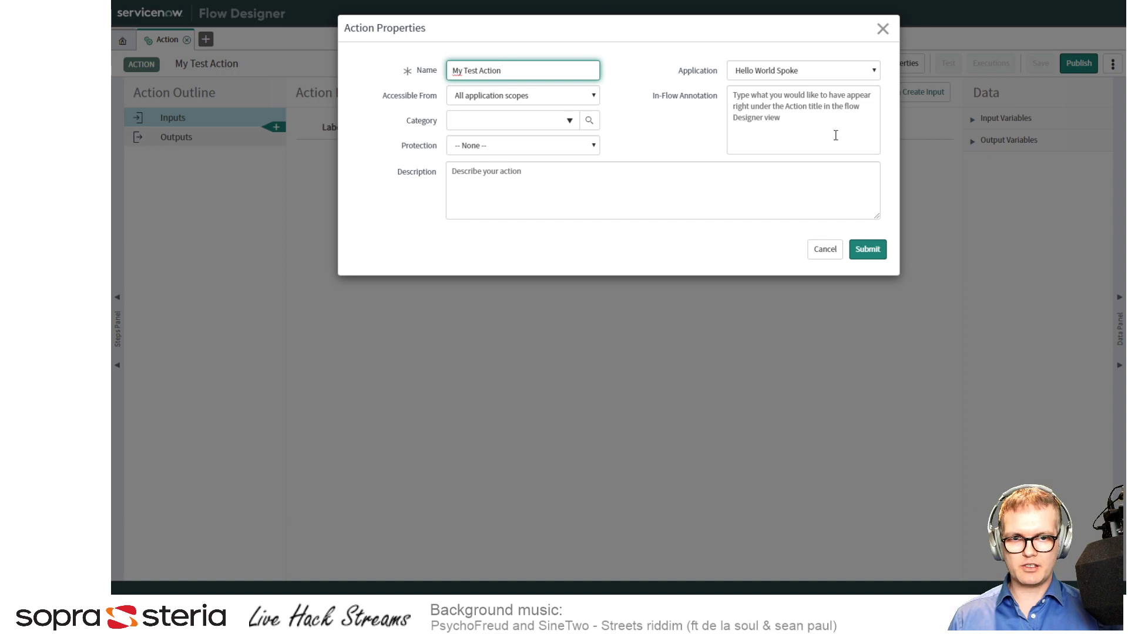
click(868, 252)
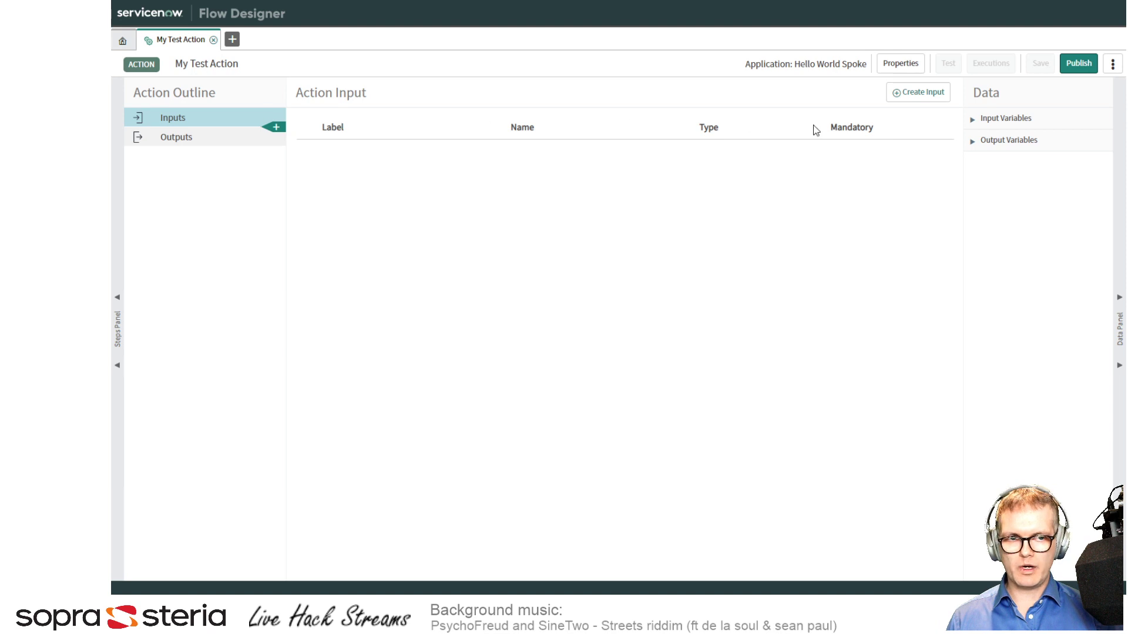
Add an action input labelled 'Your Name' (your_name) of type String
click(920, 94)
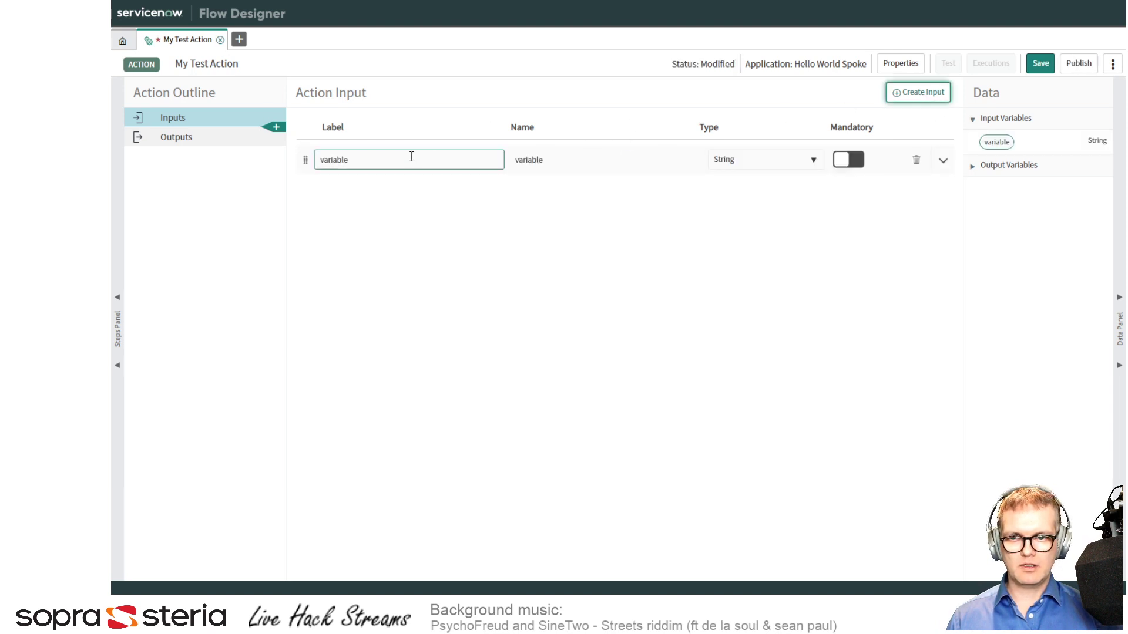
drag(412, 157, 322, 156)
text(Your N)
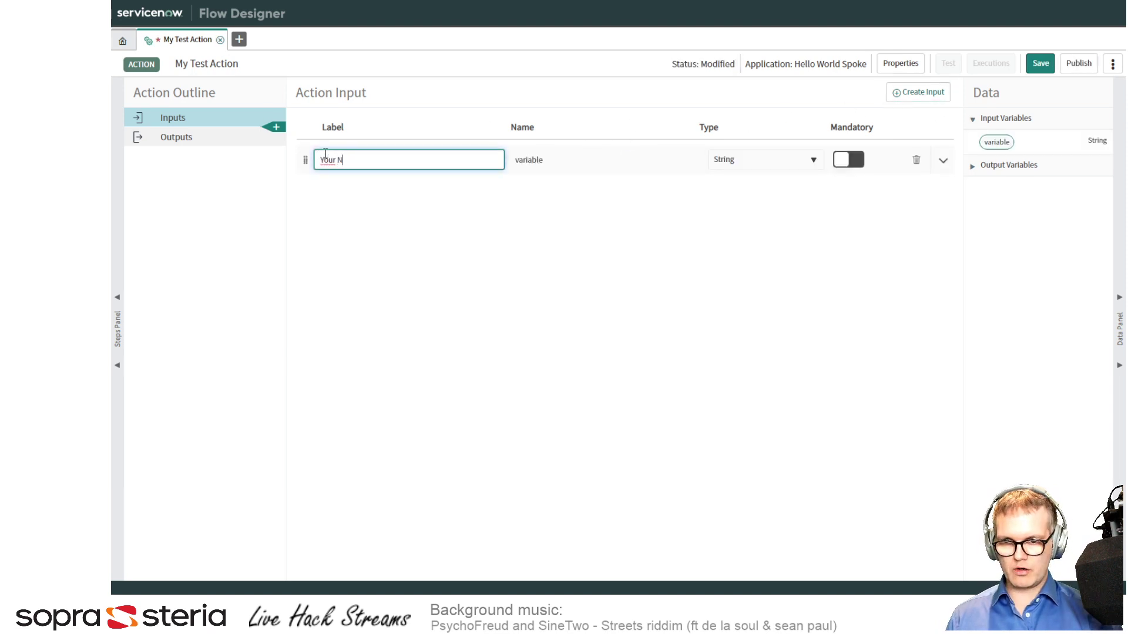
text(ame)
key(Tab)
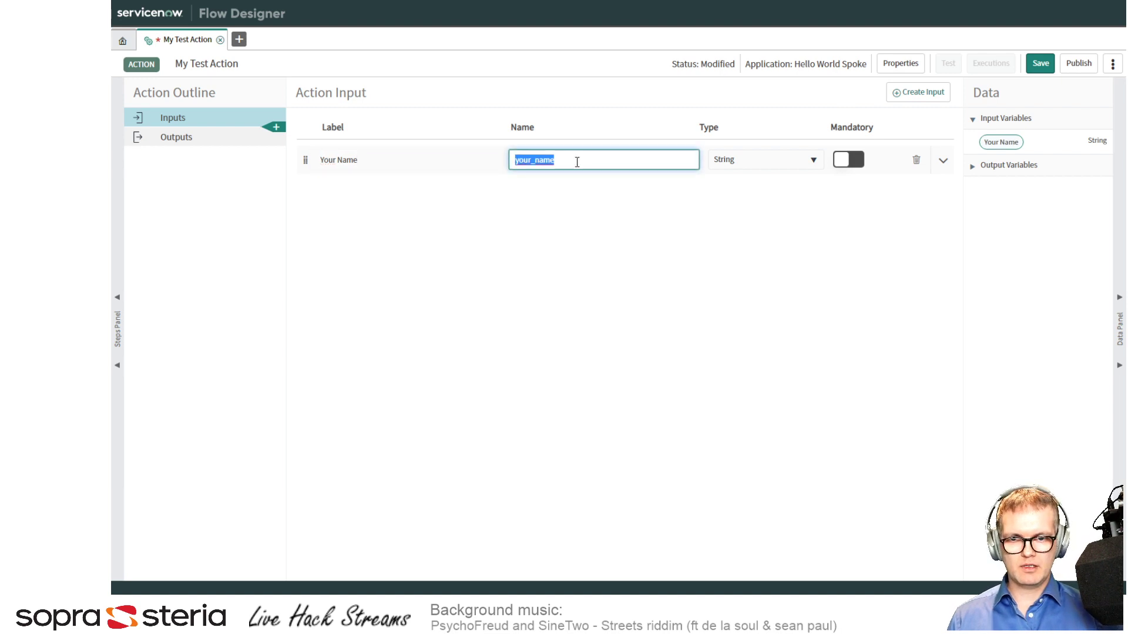
click(805, 165)
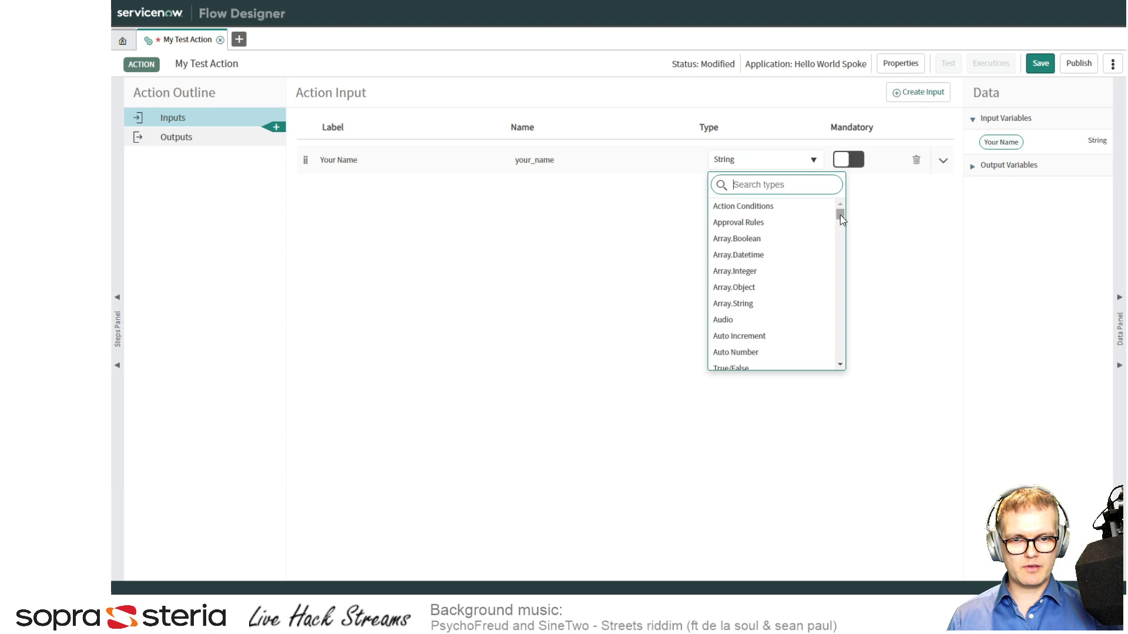
mouse_move(840, 215)
mouse_down()
mouse_move(846, 276)
mouse_move(840, 213)
mouse_up()
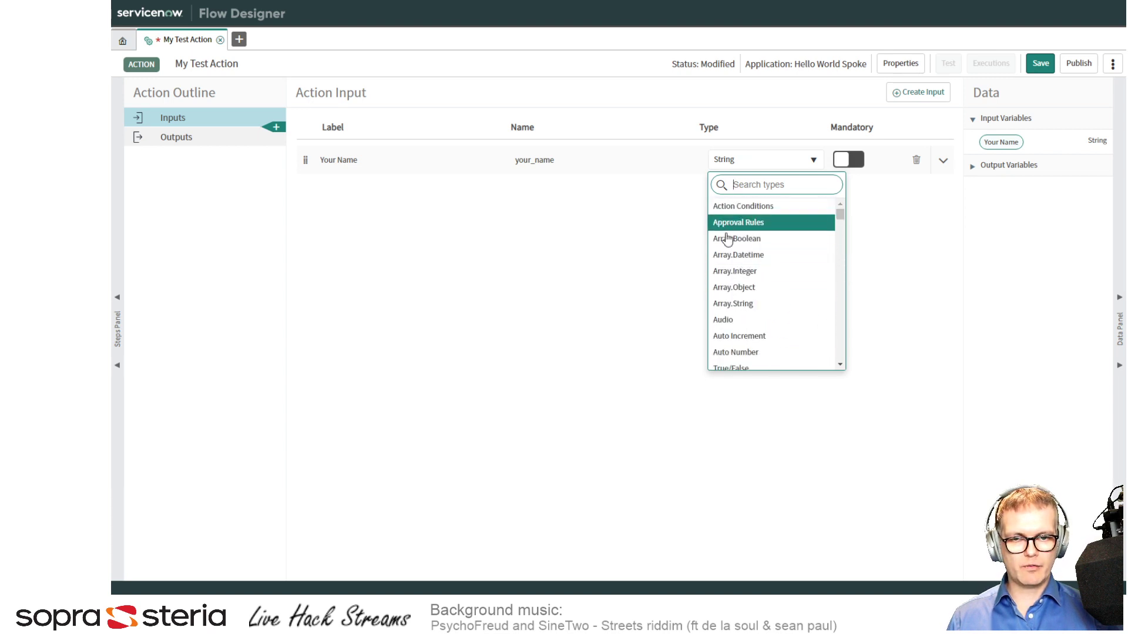
click(814, 166)
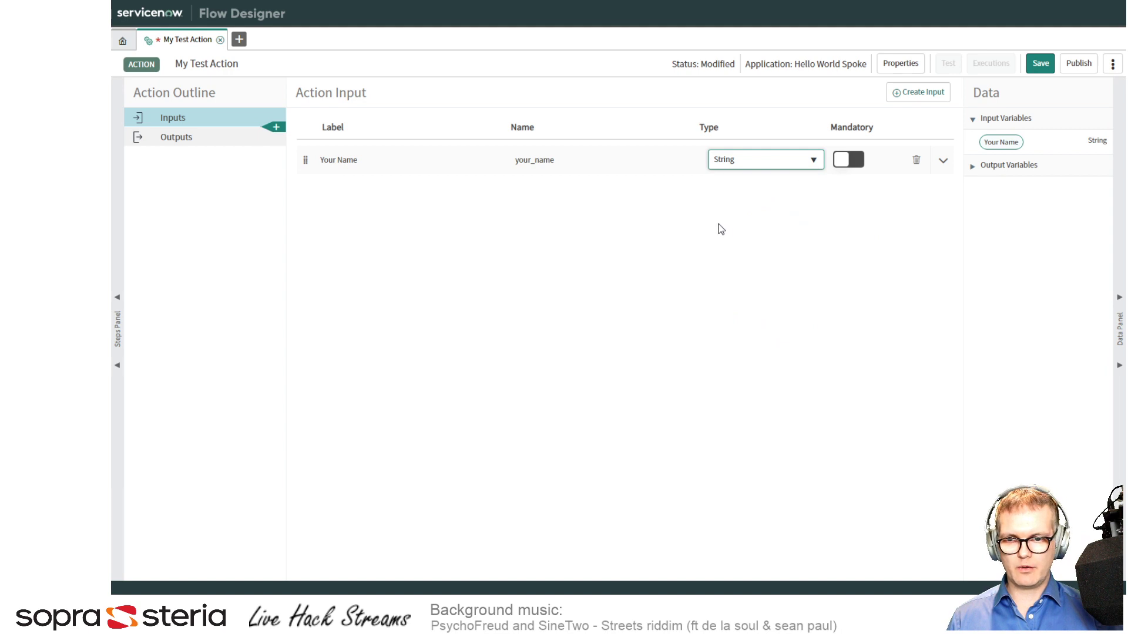
click(723, 227)
Save My Test Action with its new Your Name input
click(1040, 64)
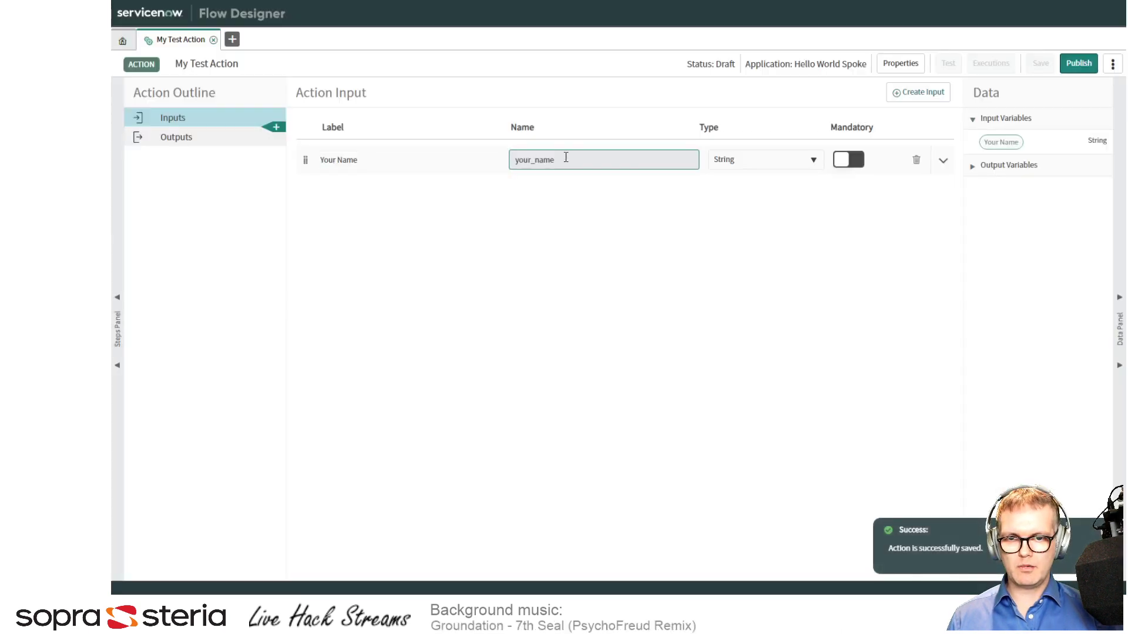
double_click(562, 159)
click(567, 220)
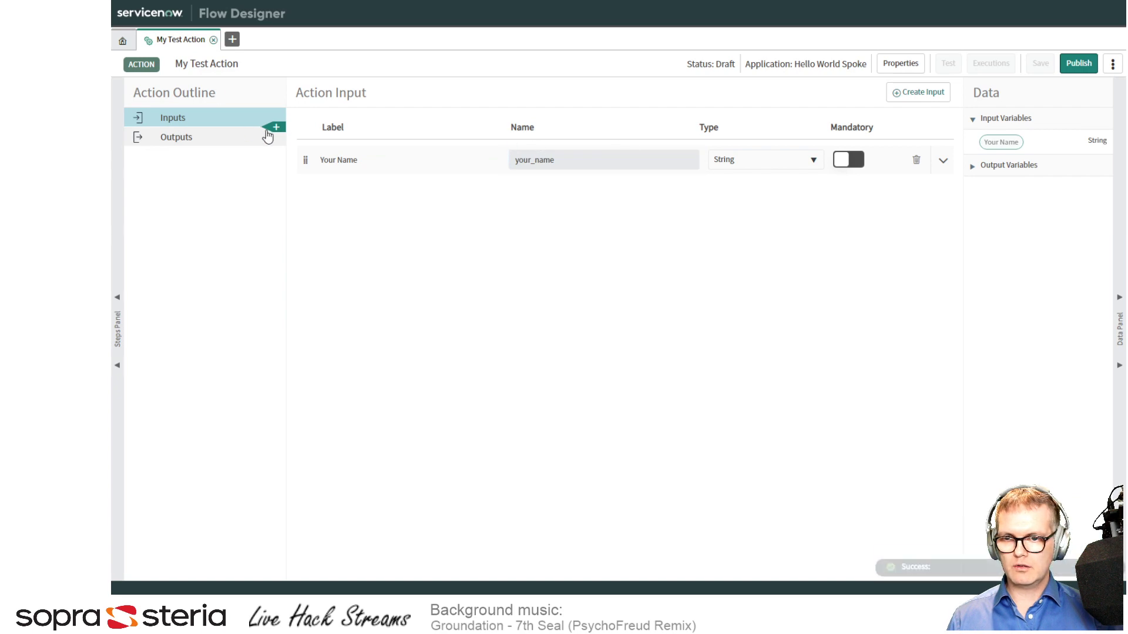
click(278, 131)
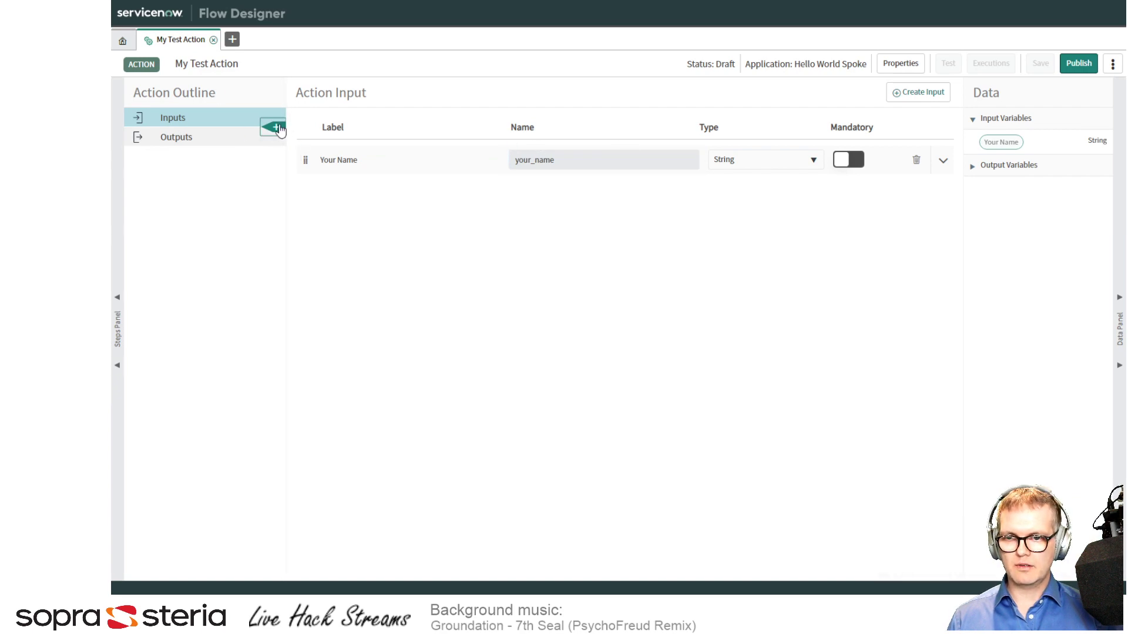
Add a Script step from the Utilities section as step 1 of the action
click(280, 129)
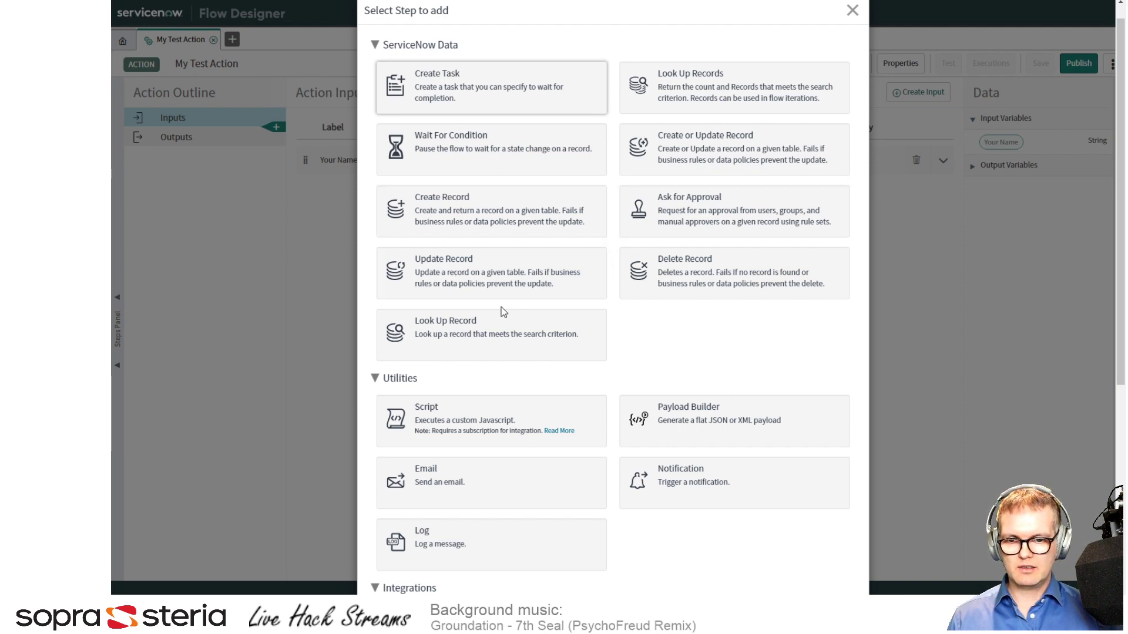
scroll(486, 168, down, 4)
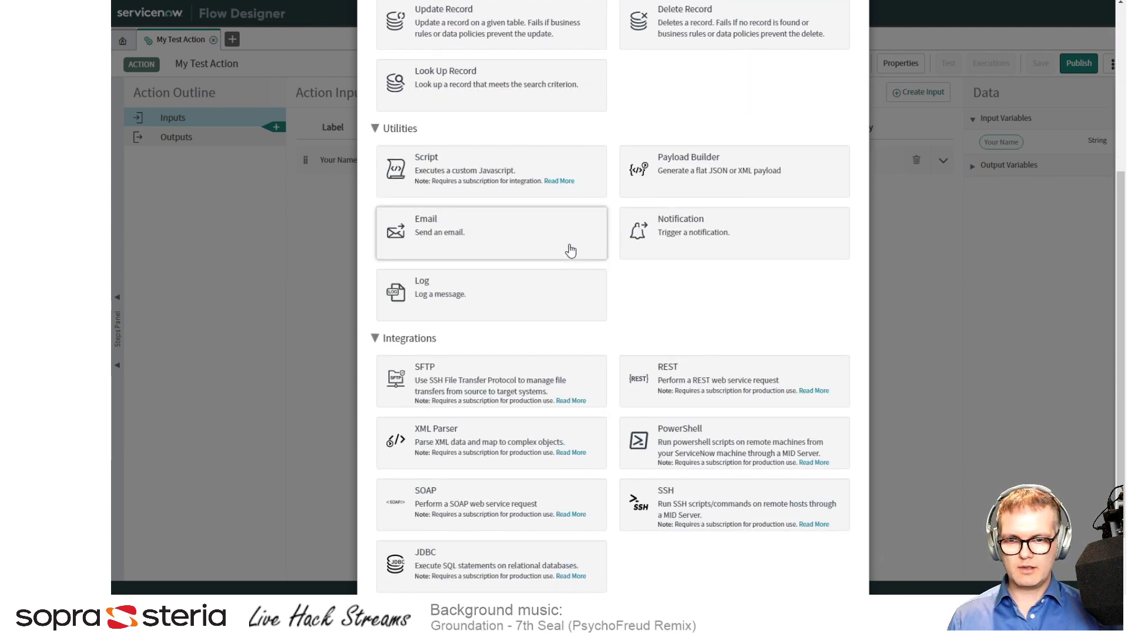
scroll(564, 325, down, 1)
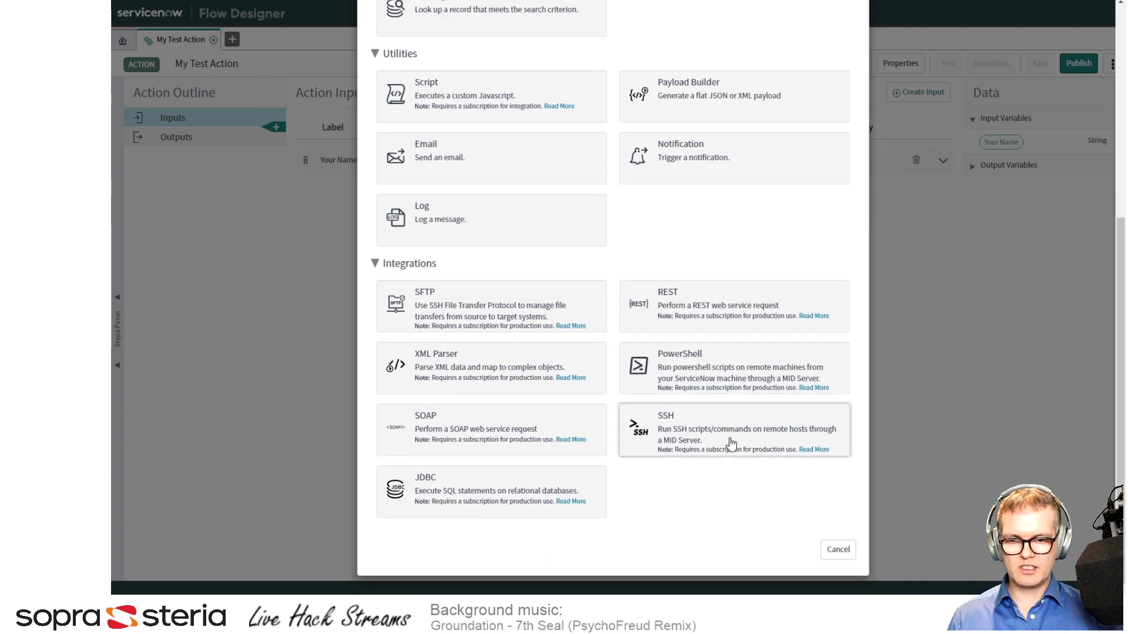
scroll(572, 360, up, 1)
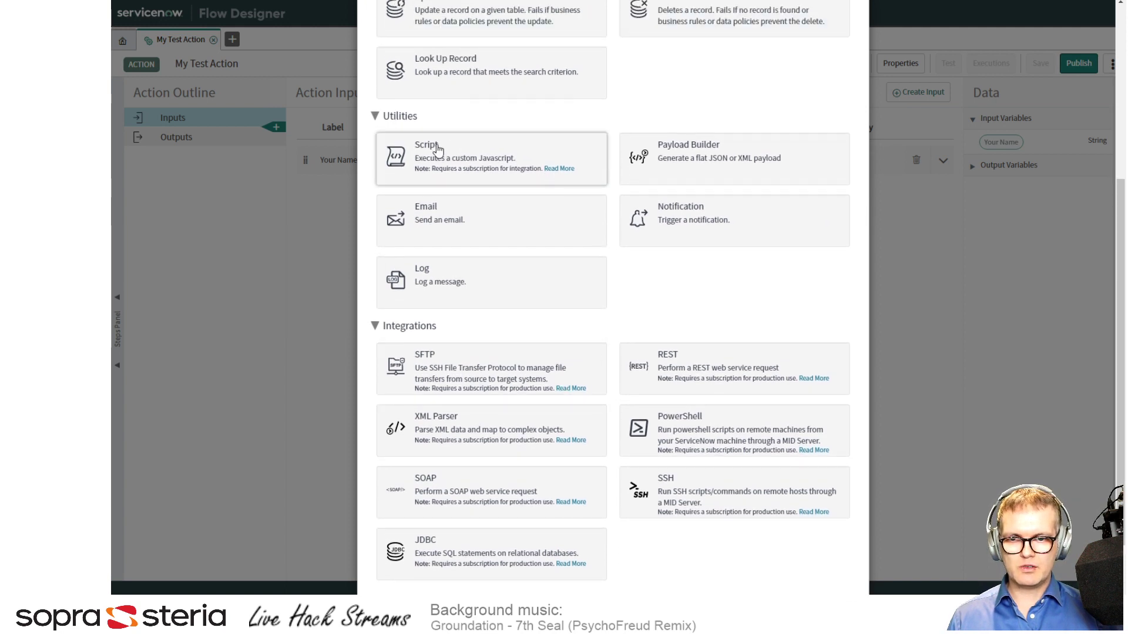
click(477, 160)
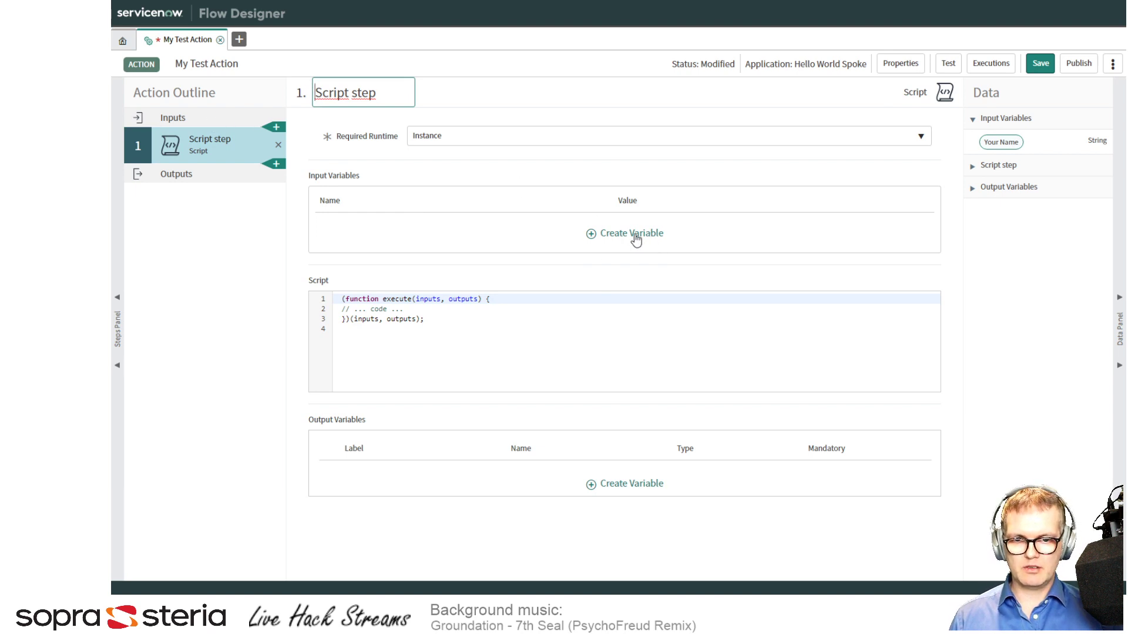
Create Script step input variable 'name' mapped to the action's Inputs > Your Name pill
click(636, 236)
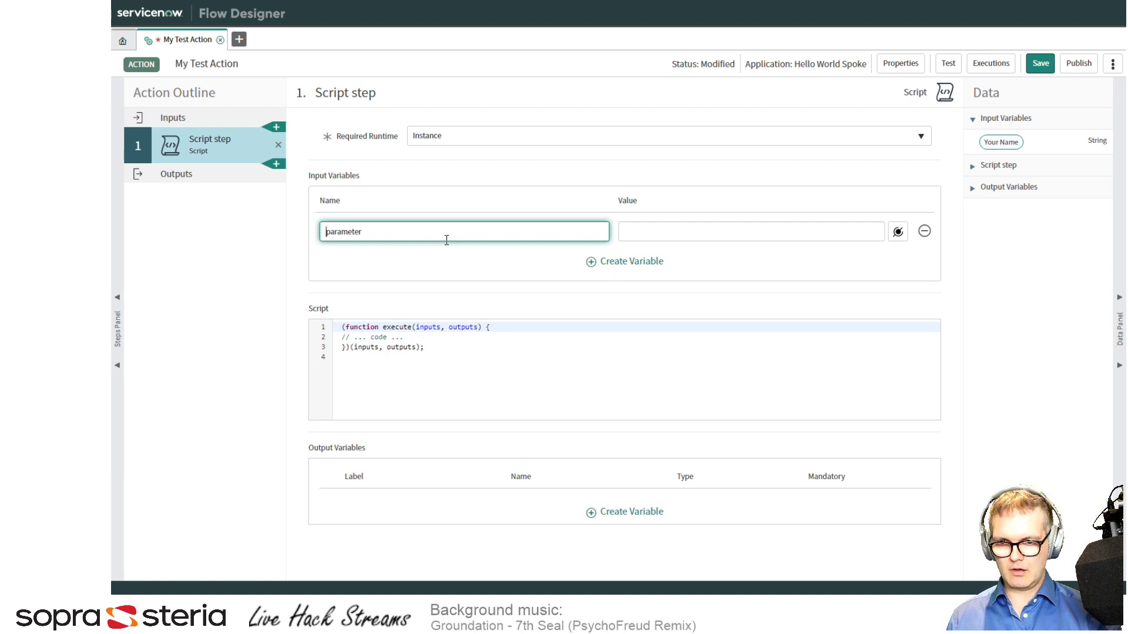
text(name)
key(shift+End)
key(Delete)
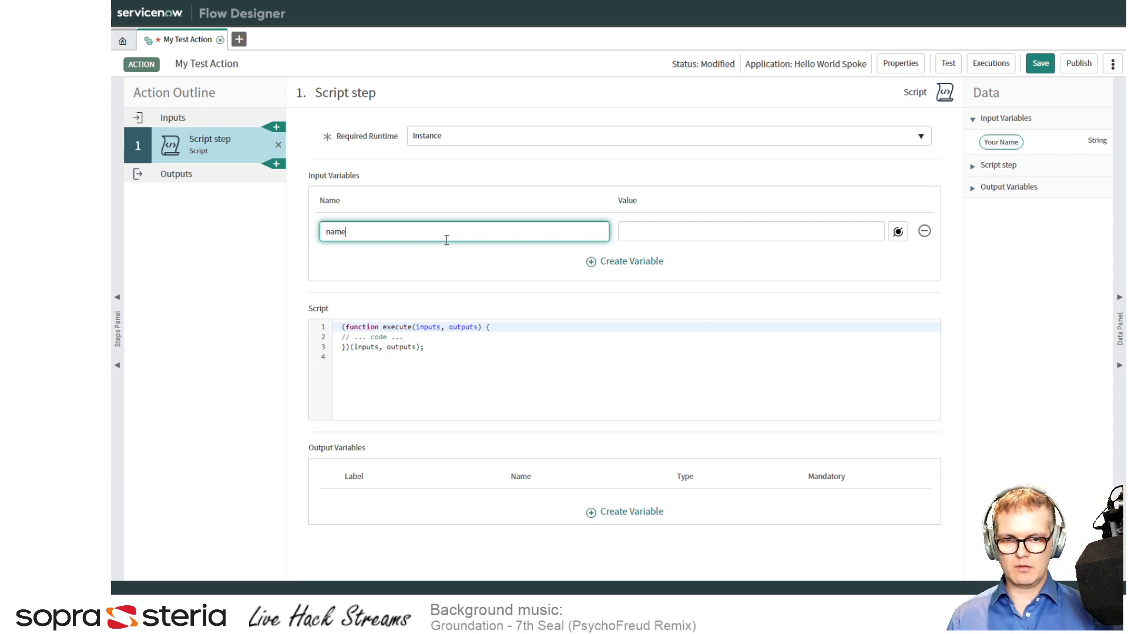
key(Tab)
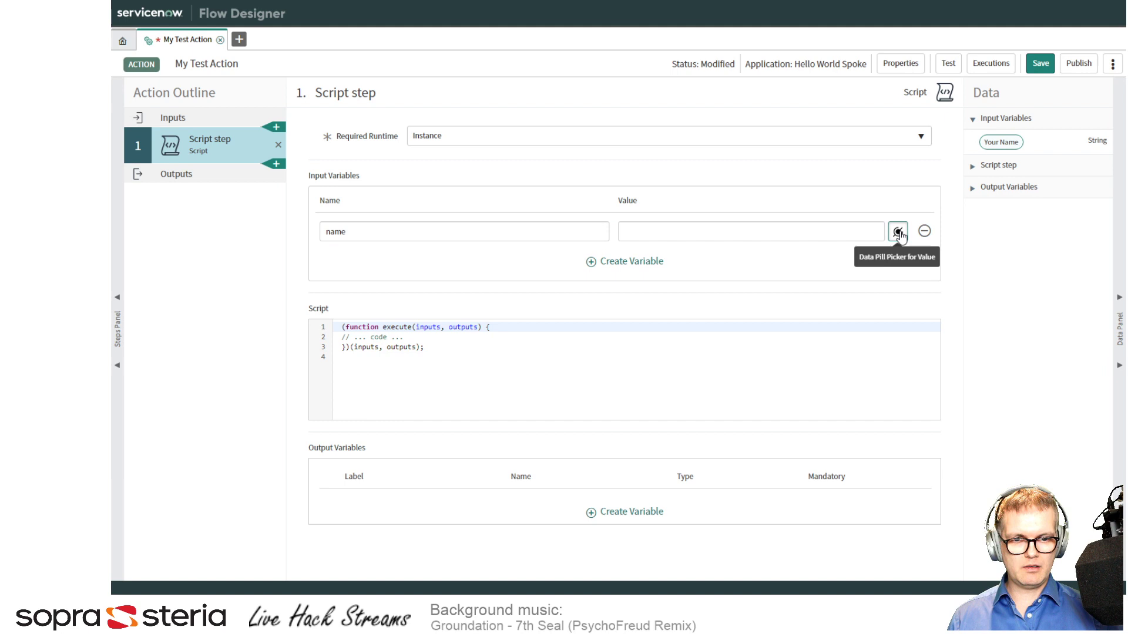
click(899, 233)
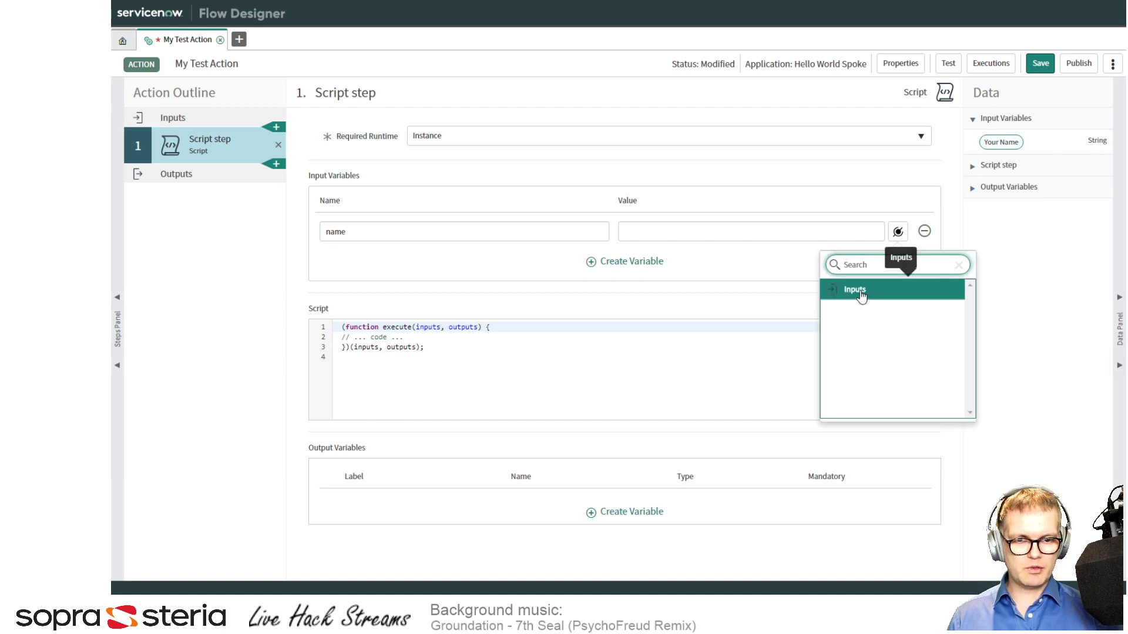
click(861, 294)
click(931, 294)
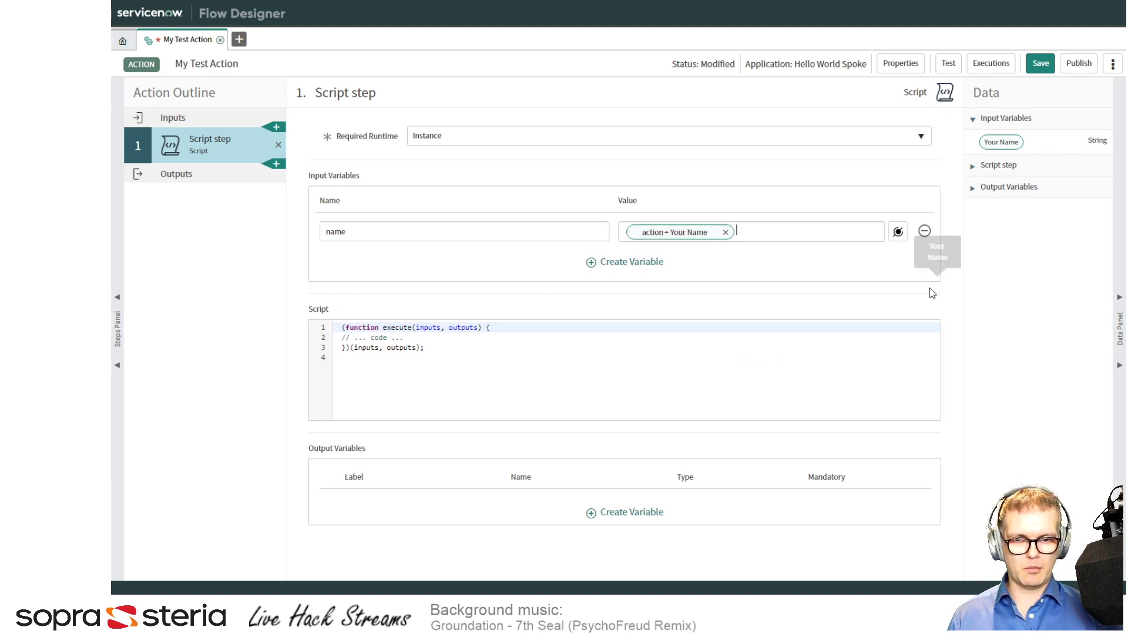
click(339, 232)
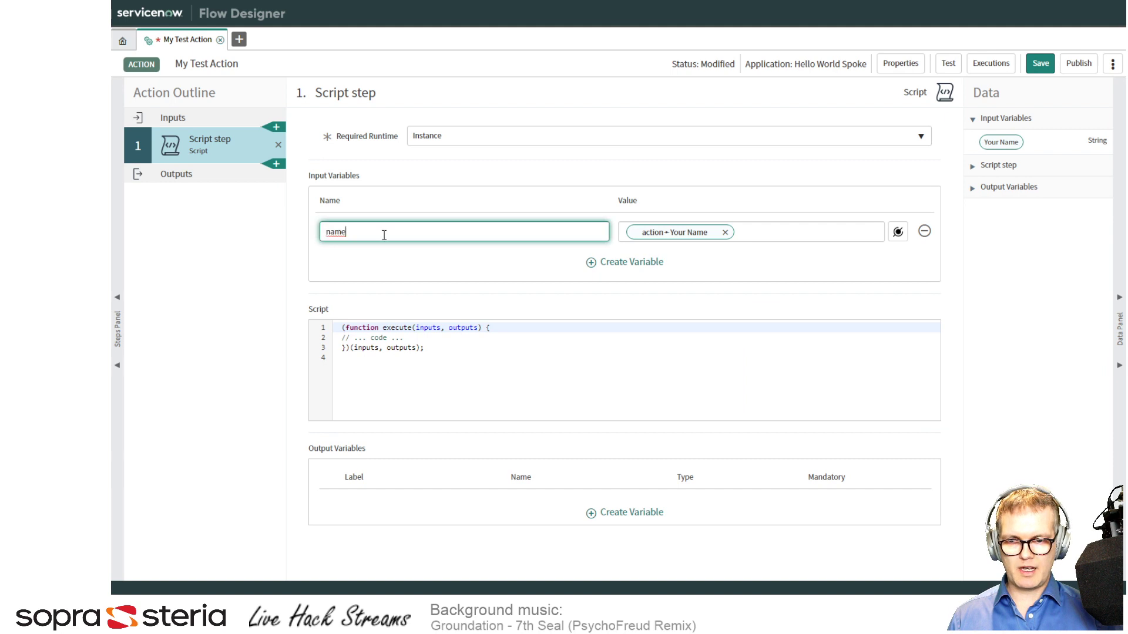
click(430, 336)
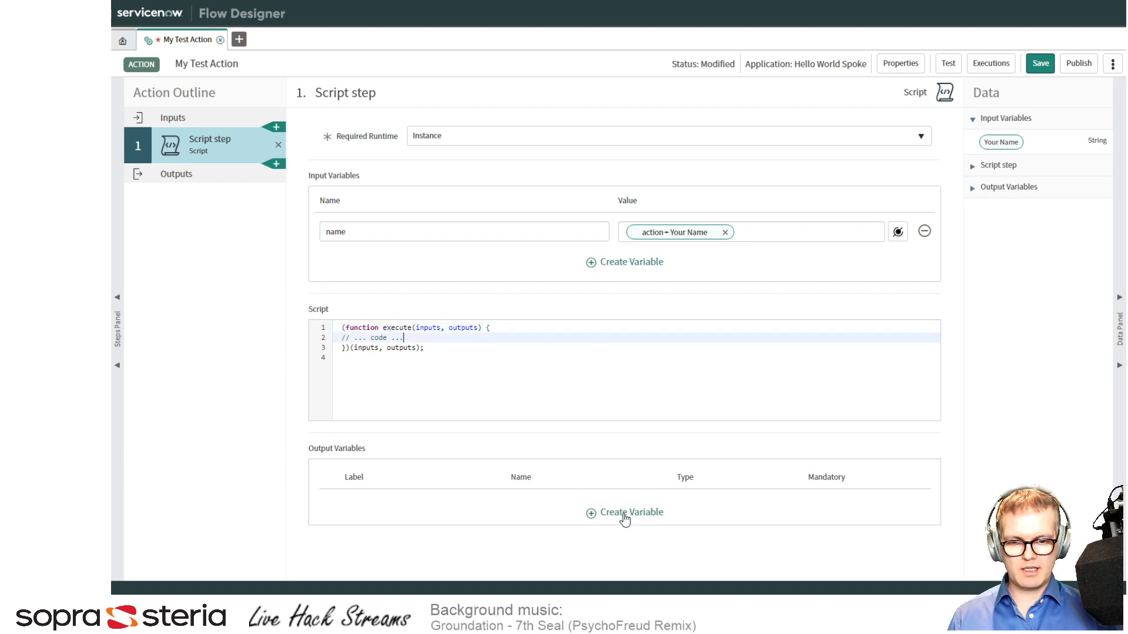
Add a Script step output variable labelled Message (message)
click(614, 514)
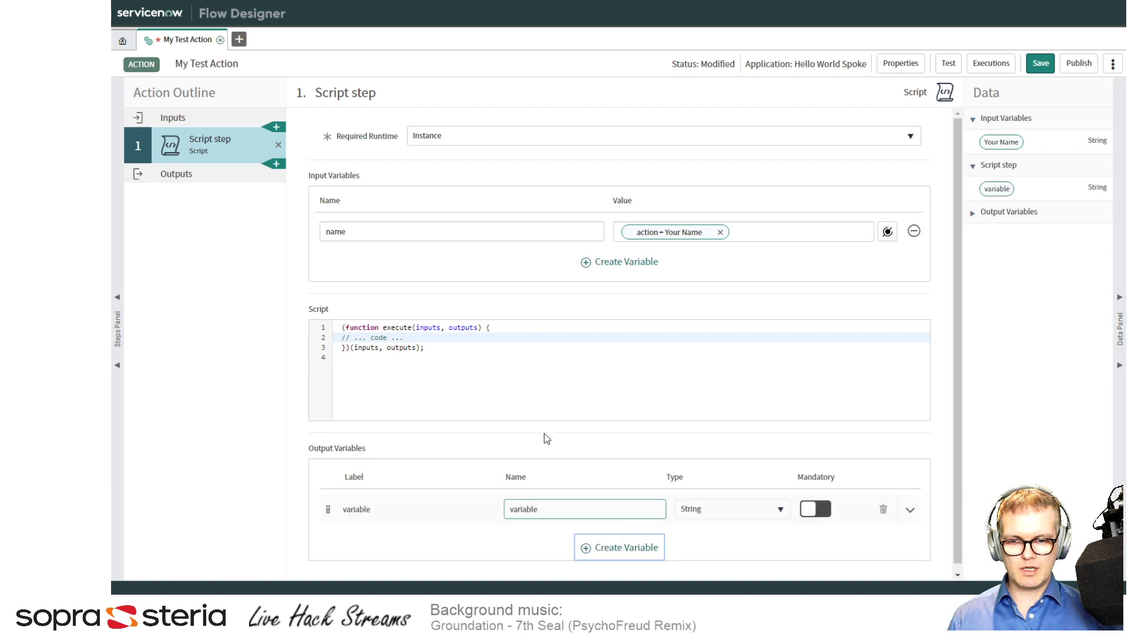
click(355, 509)
double_click(352, 509)
text(Message)
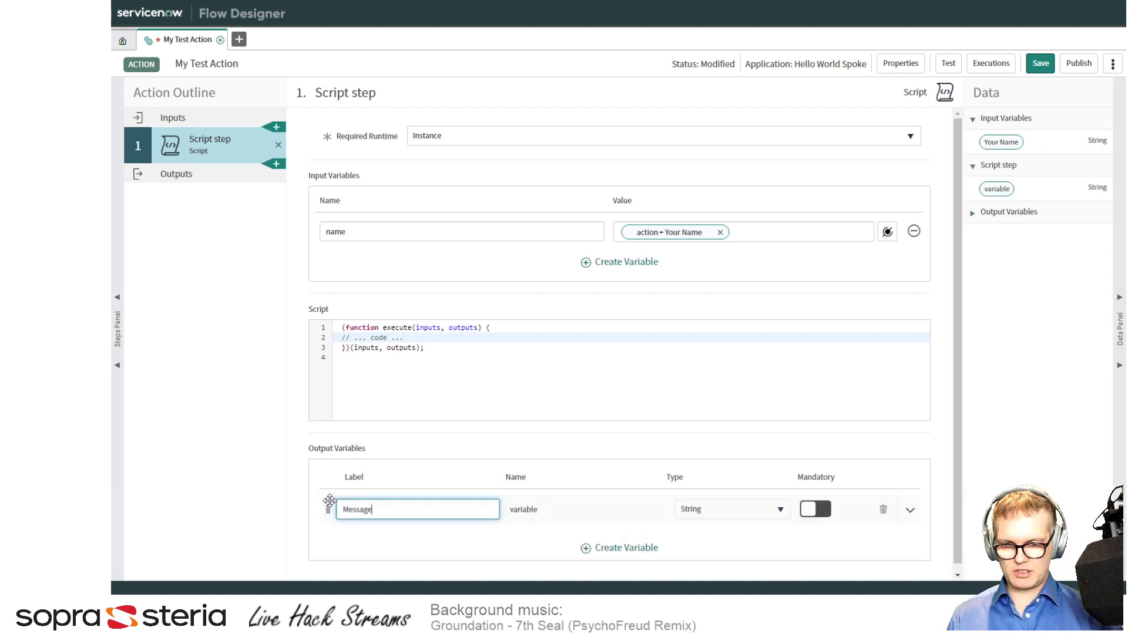
key(Tab)
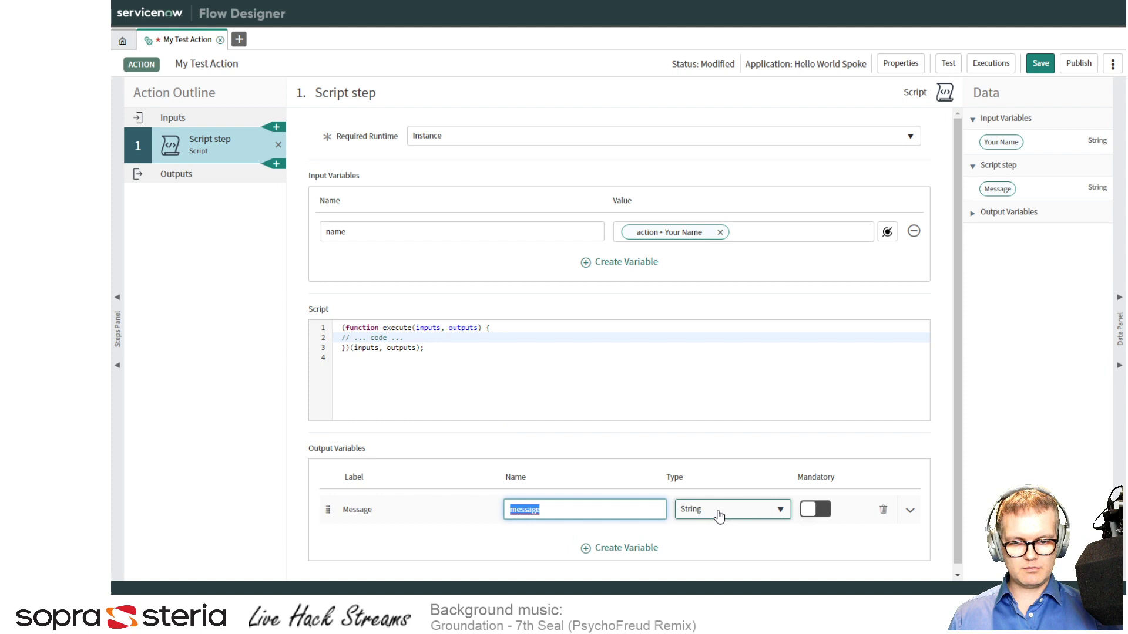
click(405, 338)
Replace the script placeholder with outputs.message = 'Hello ' + inputs.name; and save
drag(340, 338, 404, 338)
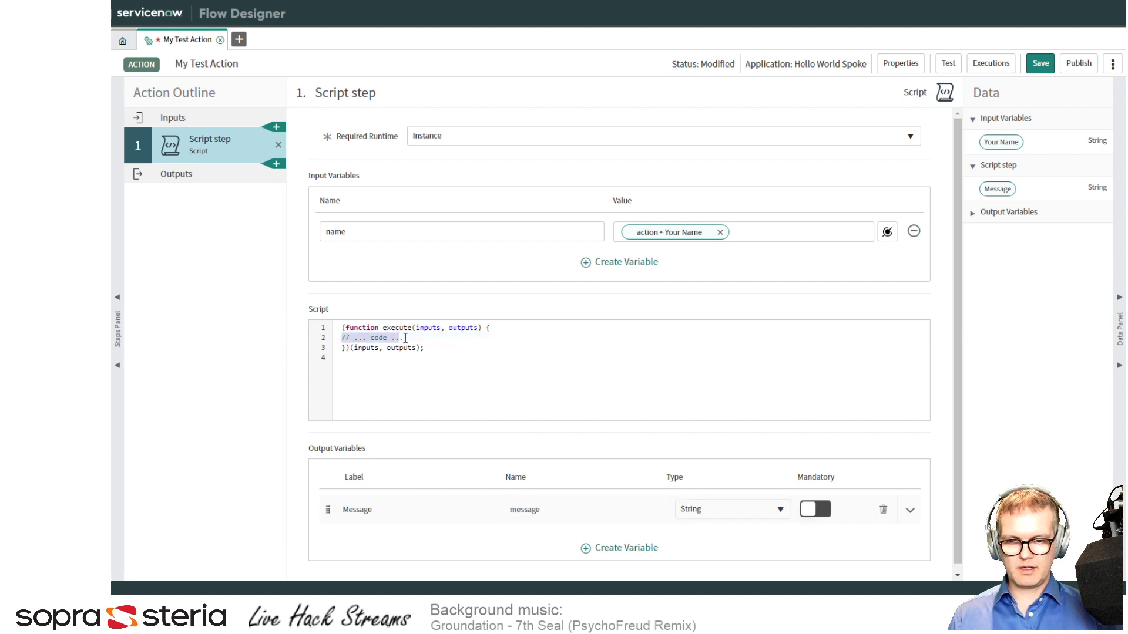
key(BackSpace)
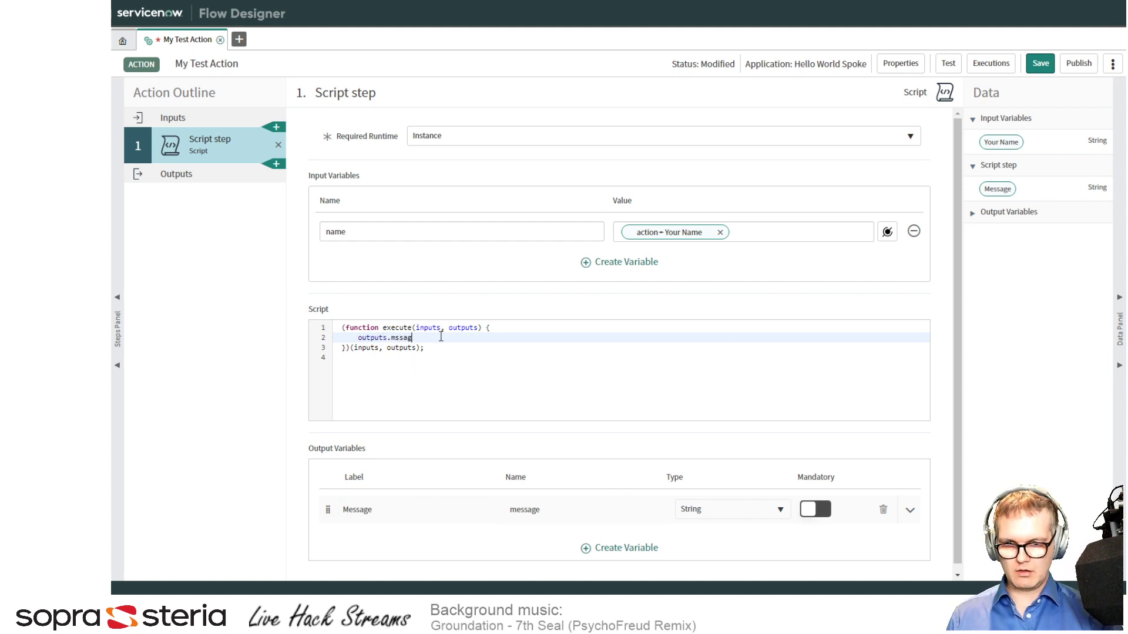
text(outputs.message = 'Hello ' + inputs.)
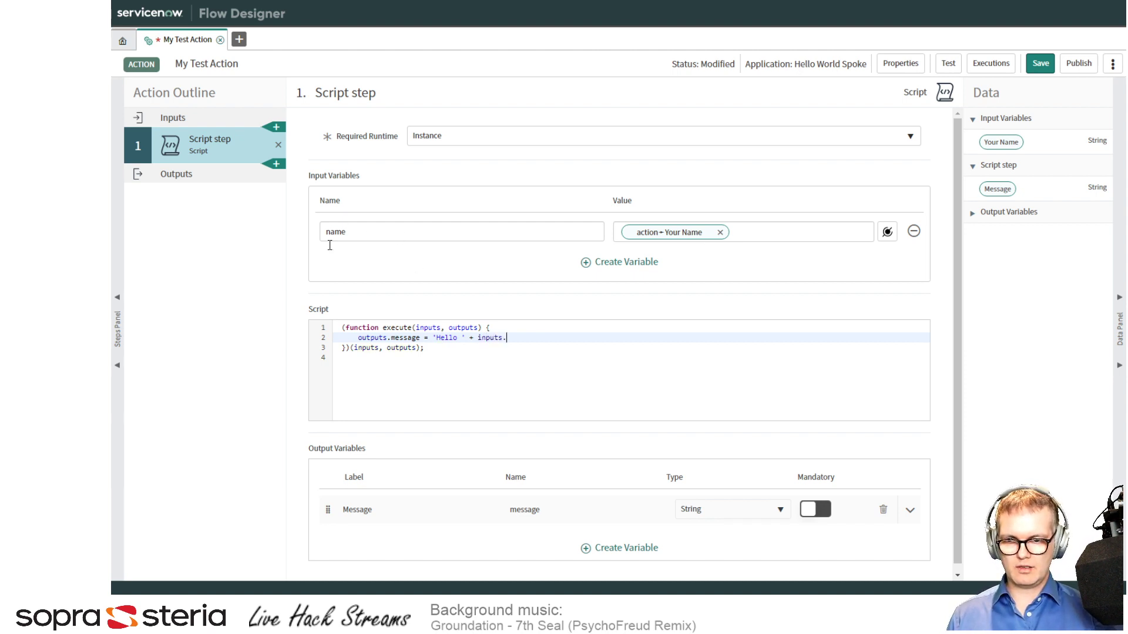
text(name;)
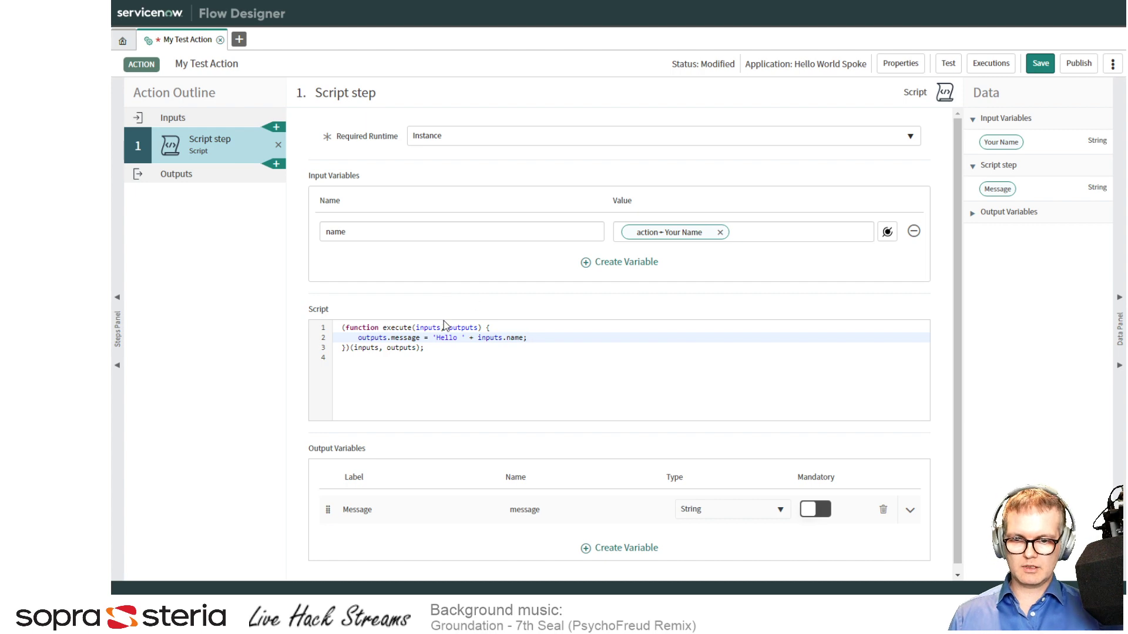
click(1039, 65)
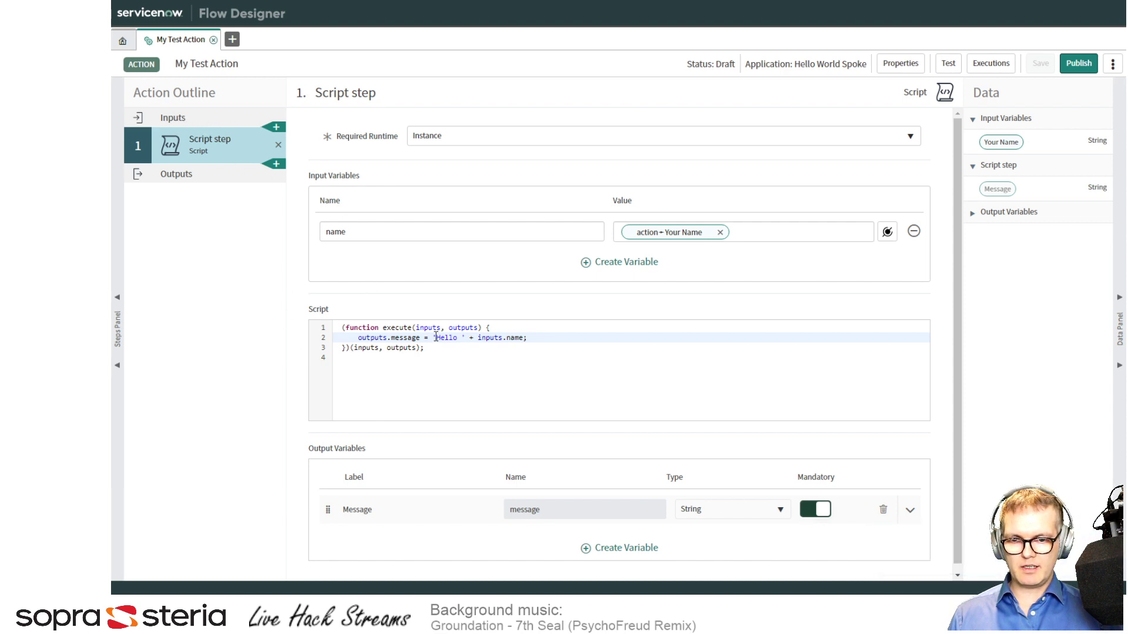
drag(434, 339, 541, 339)
click(545, 341)
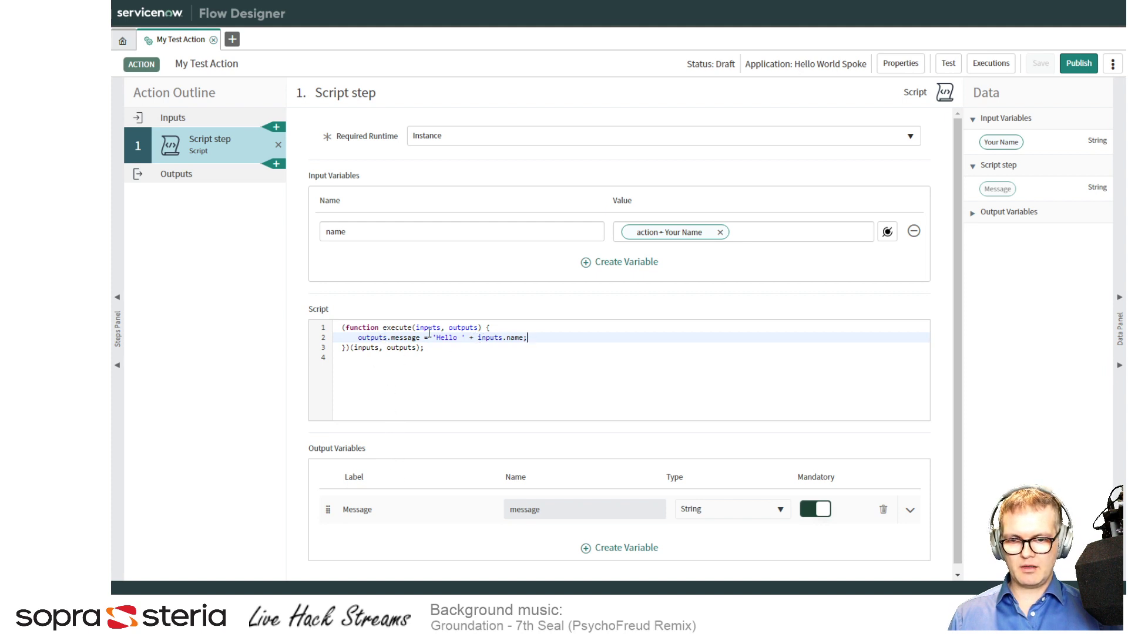
drag(359, 339, 413, 337)
click(463, 376)
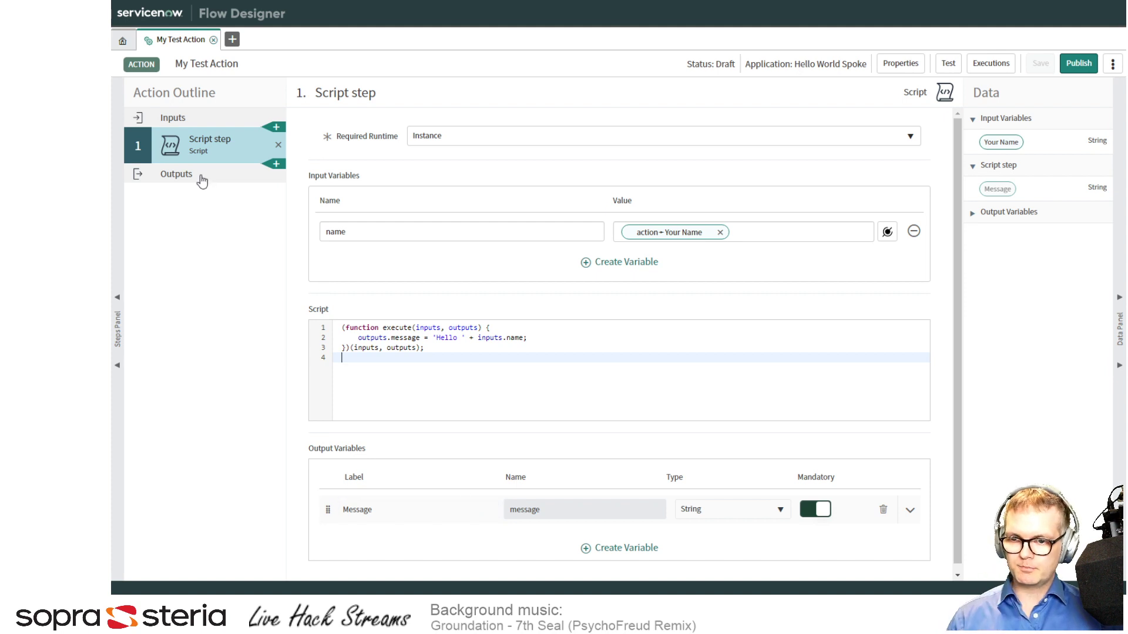
Add an action output labelled Message on the Outputs page and save
click(200, 176)
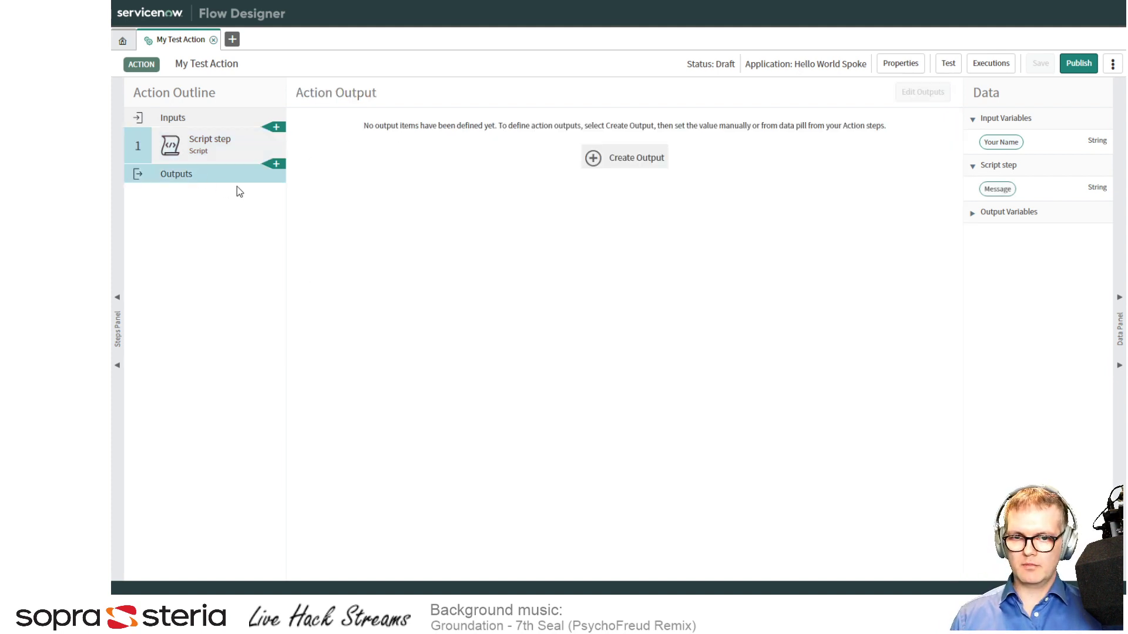
click(635, 159)
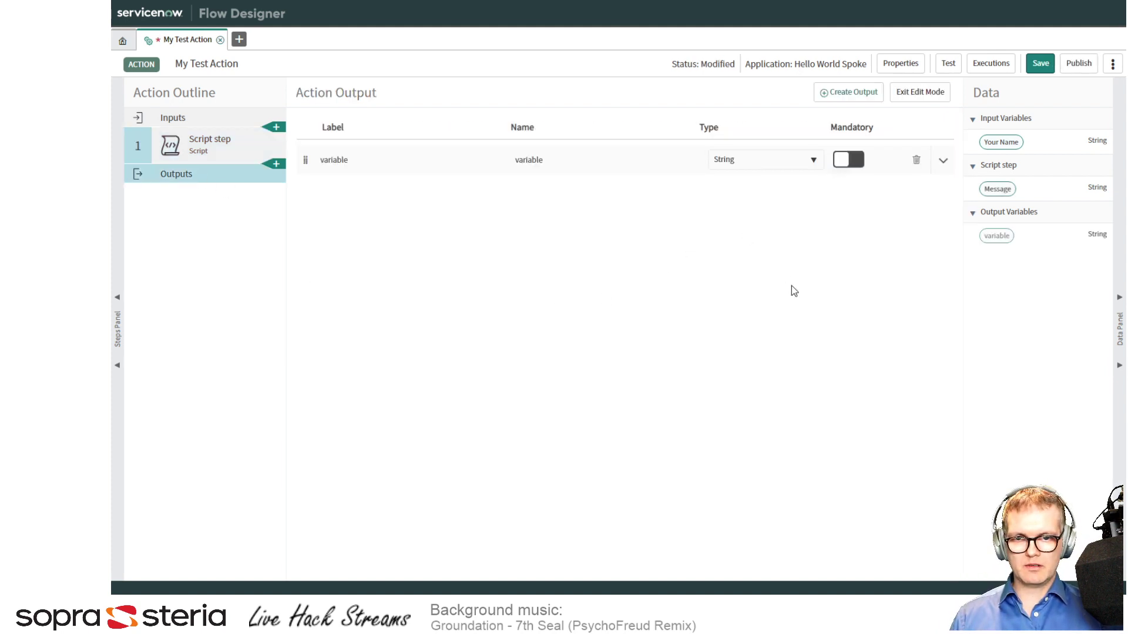
click(411, 159)
text(Message)
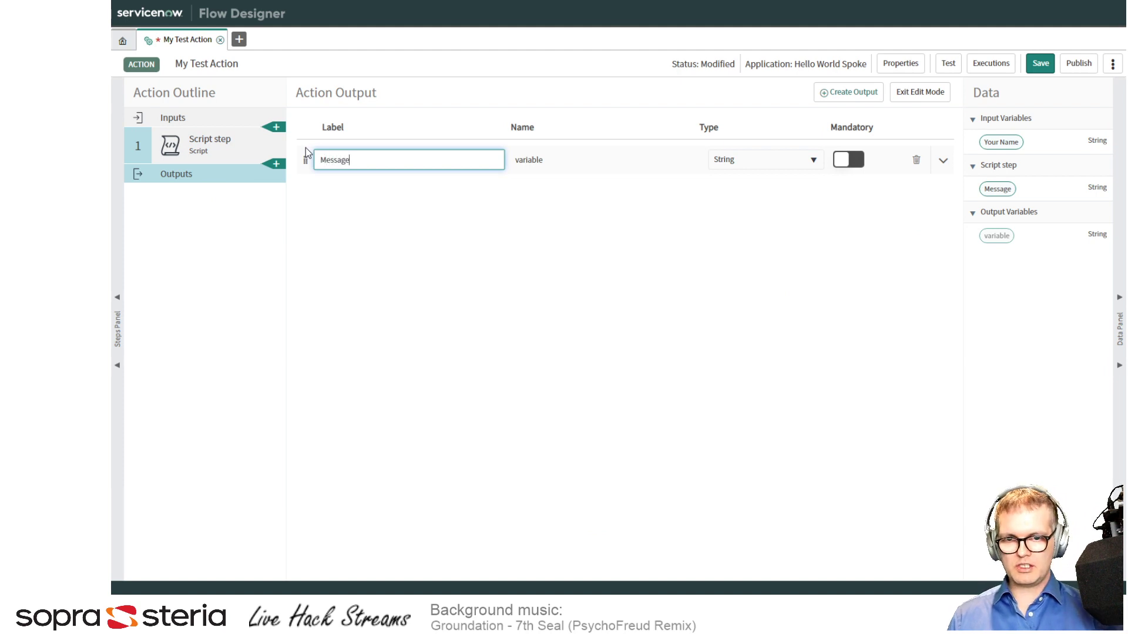
key(Tab)
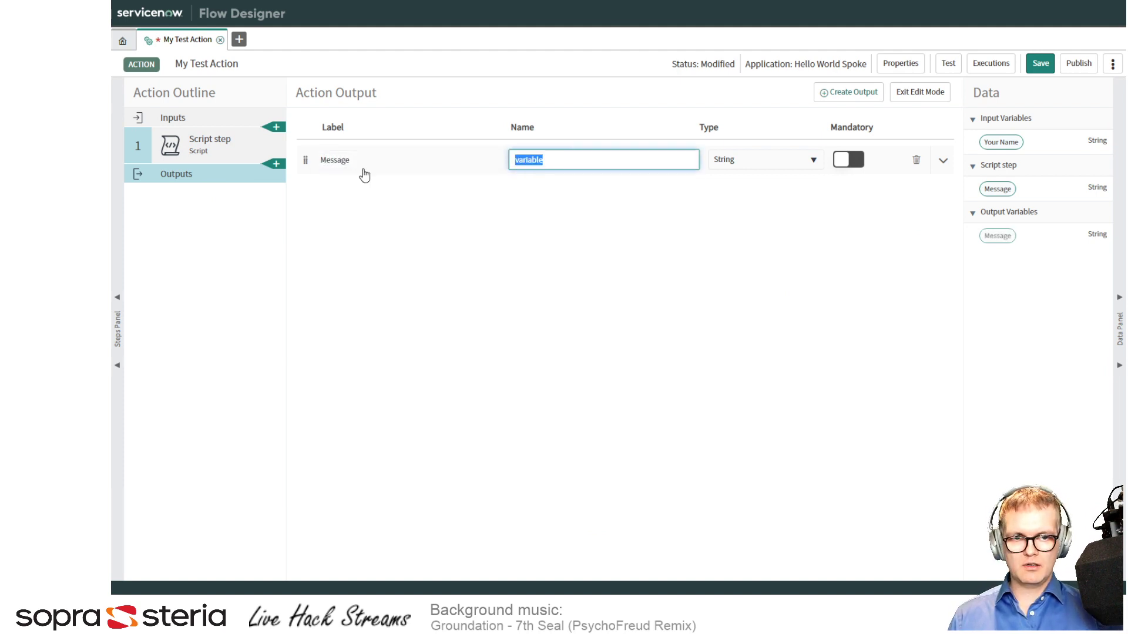
click(1040, 66)
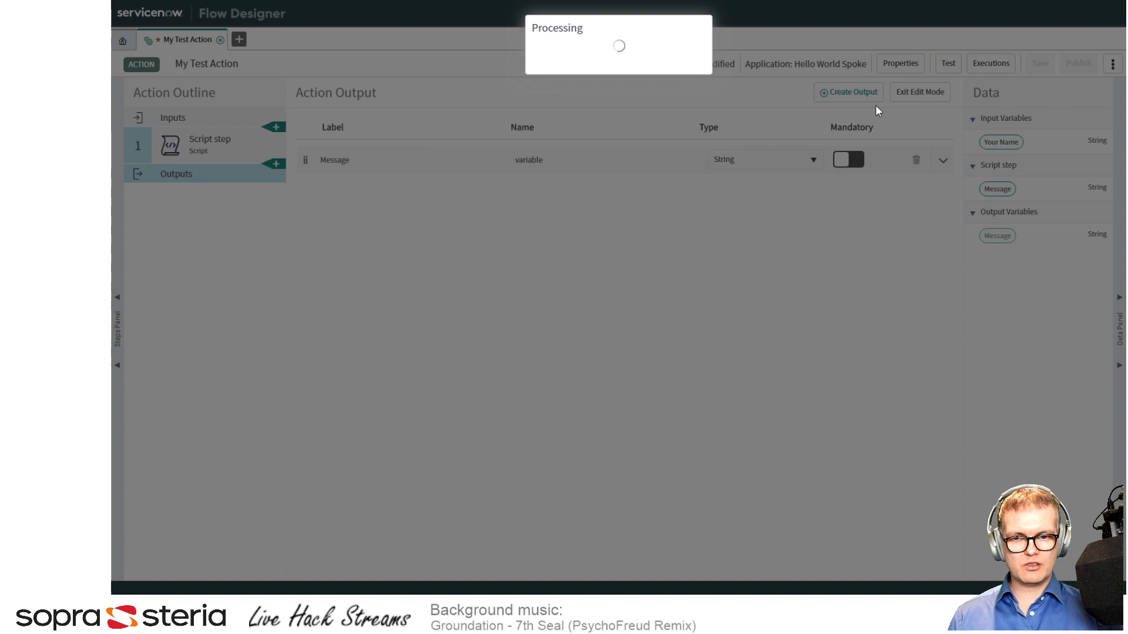
Delete the Message output after failing to edit its default name
double_click(581, 161)
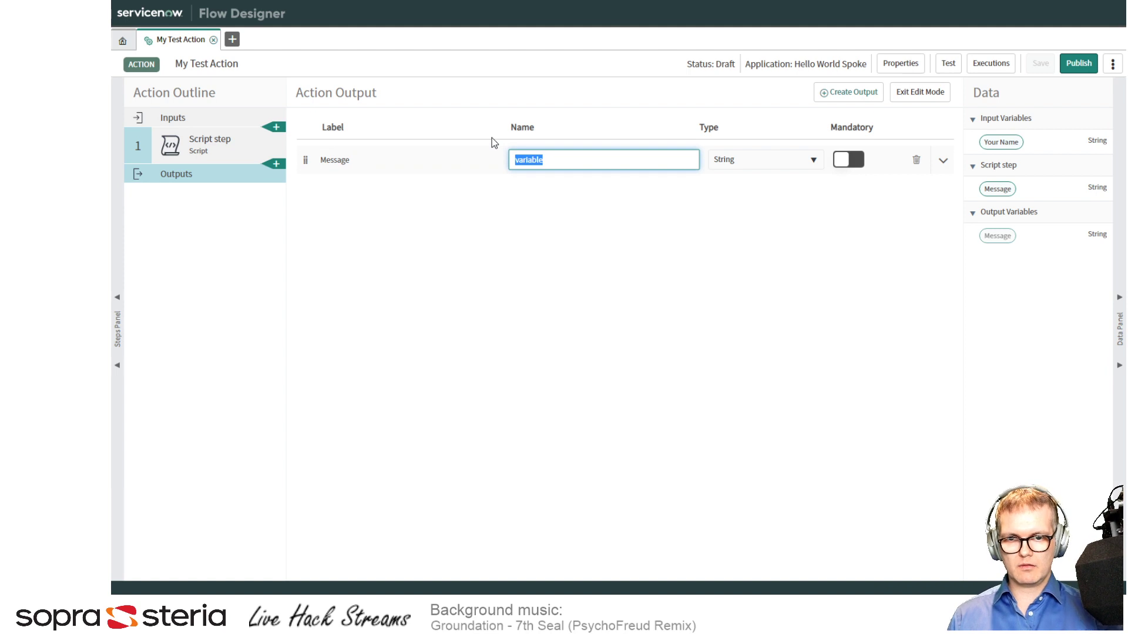
click(559, 160)
double_click(559, 159)
click(541, 163)
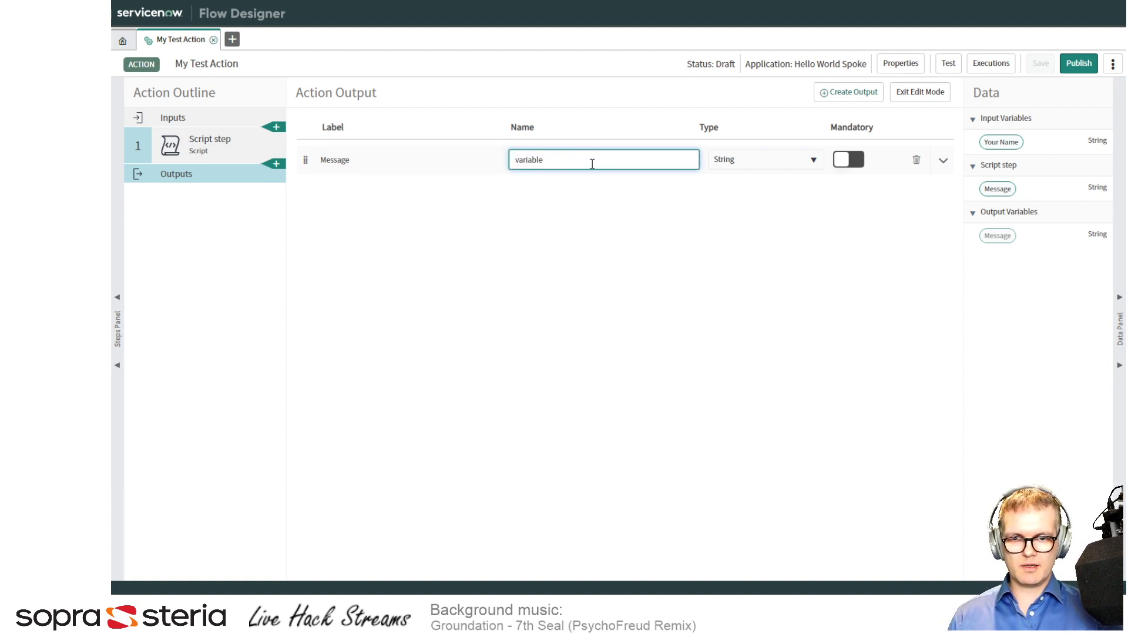
click(916, 160)
click(686, 81)
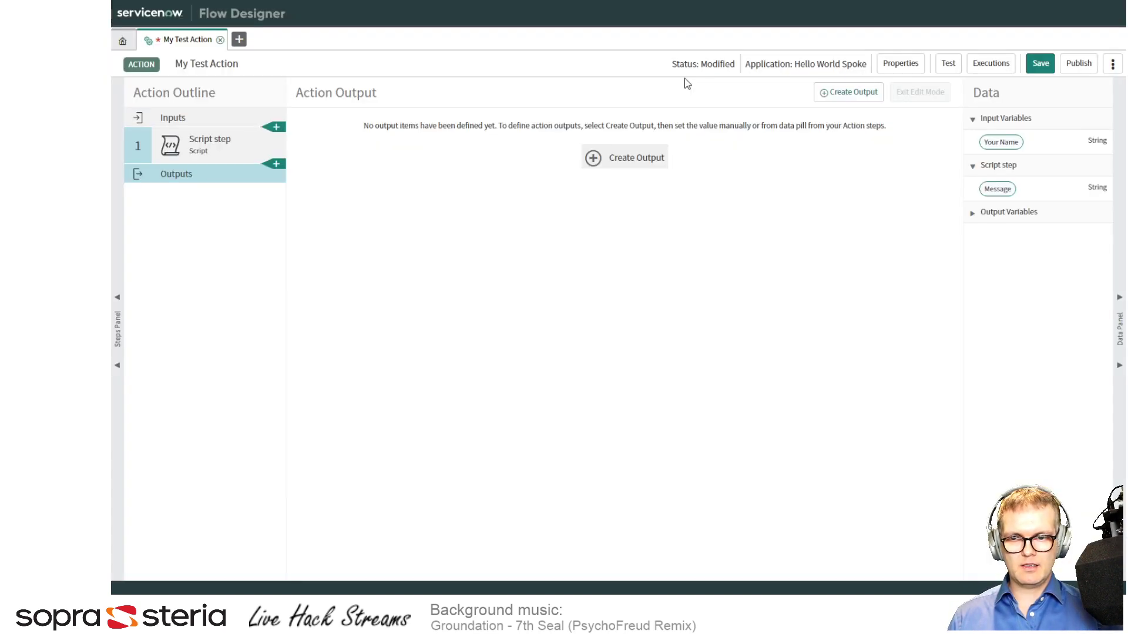
Recreate the output with label Message and name message, then save
click(611, 159)
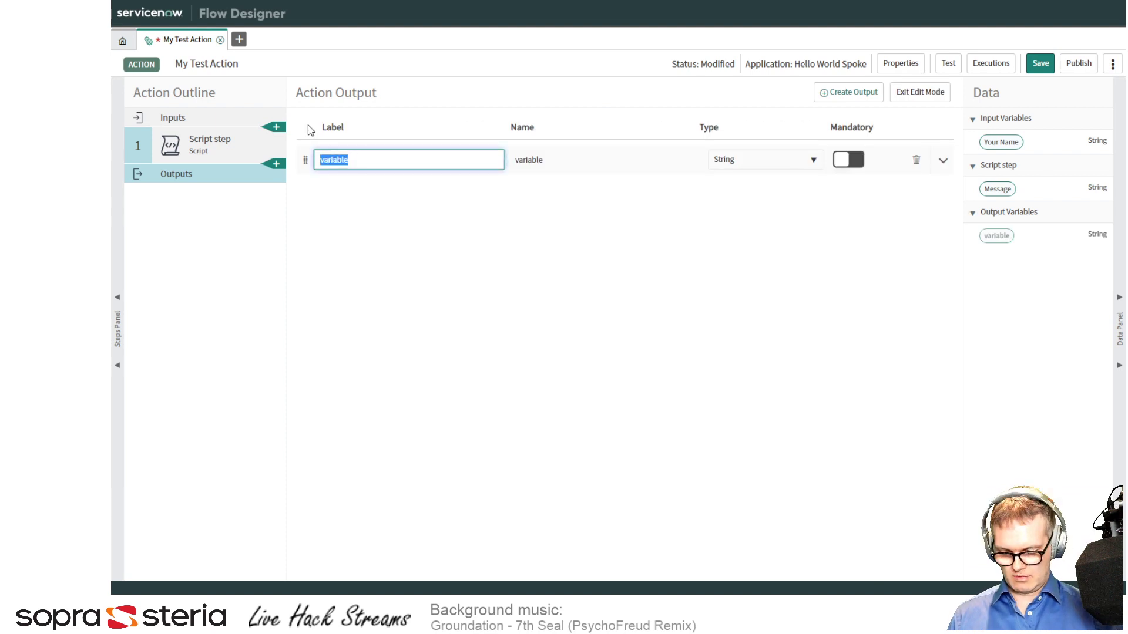
text(Message)
key(Tab)
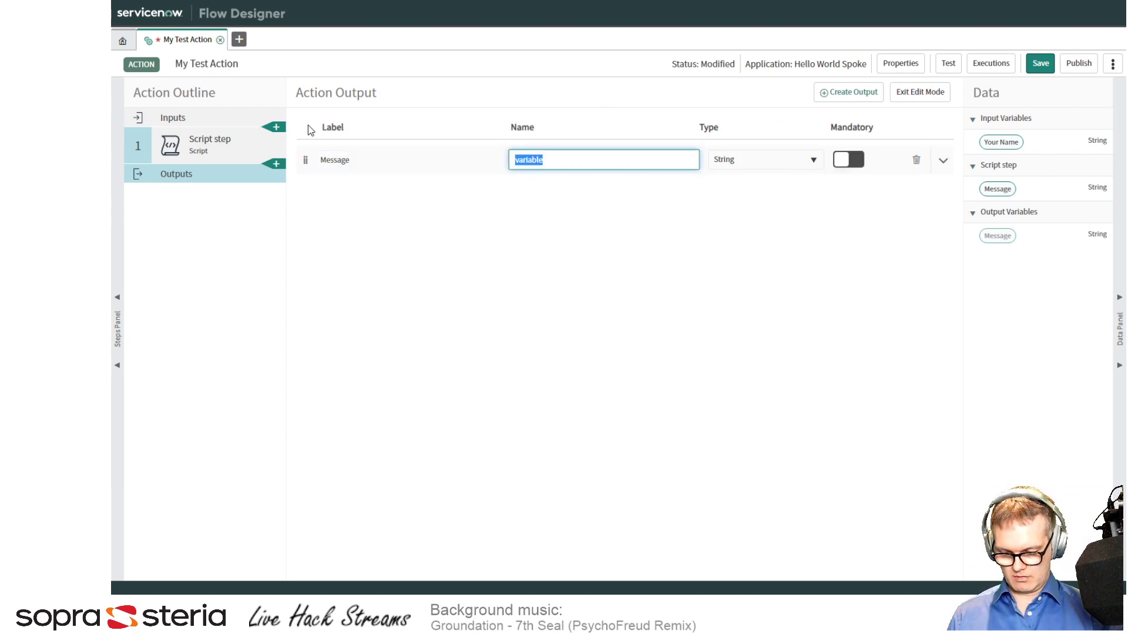
text(message)
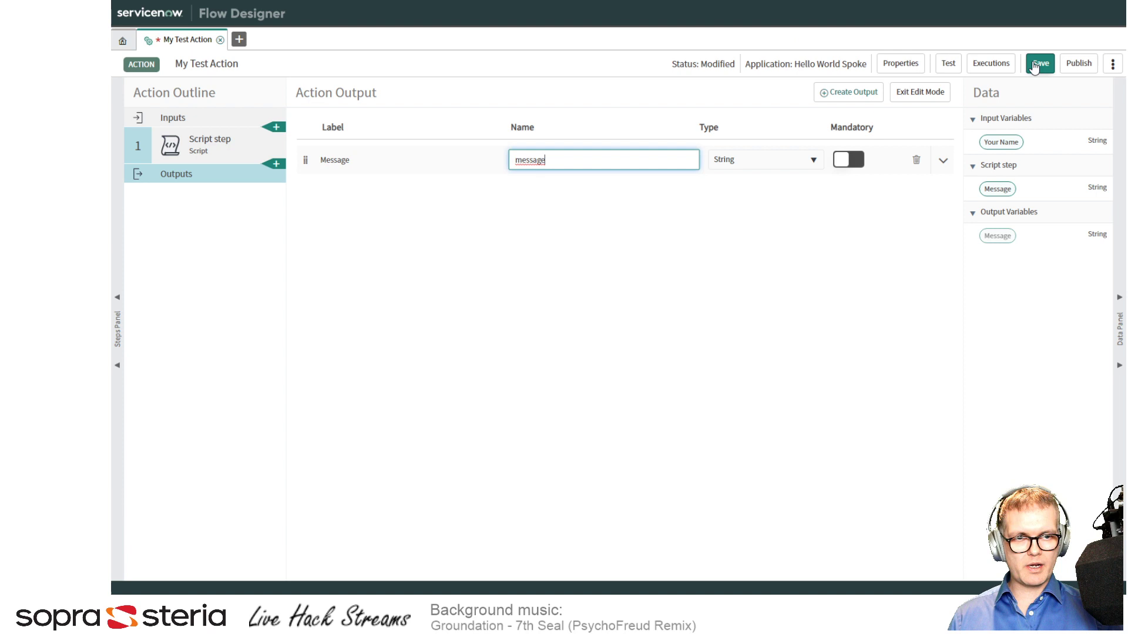
click(1039, 65)
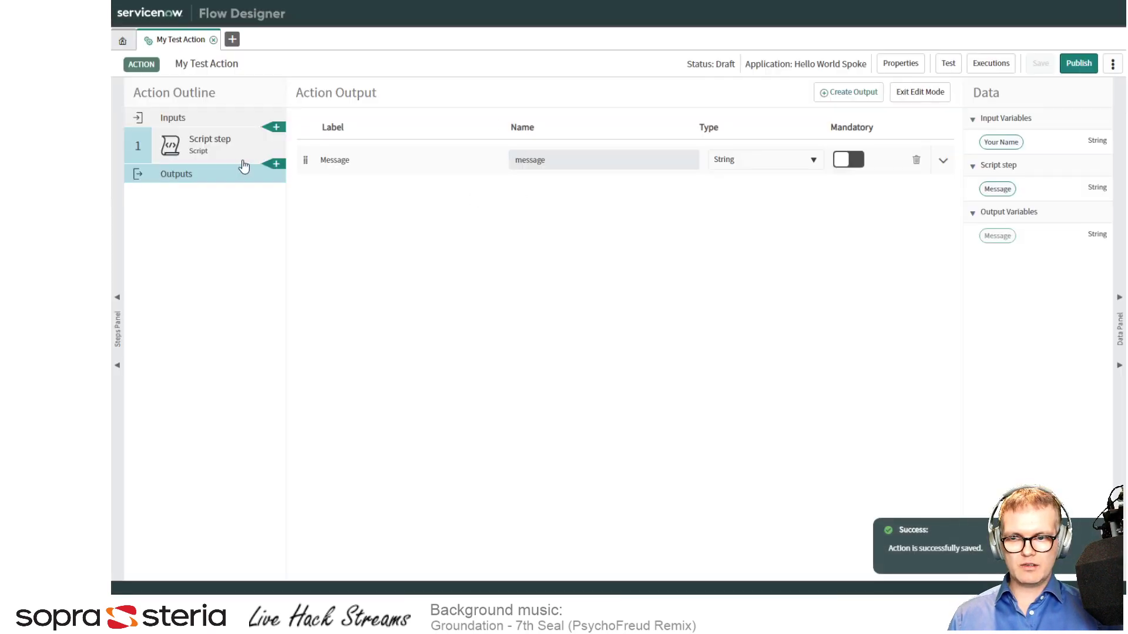
Set the Message output's value to the 1 - Script Step > Message pill and save
click(943, 161)
click(942, 161)
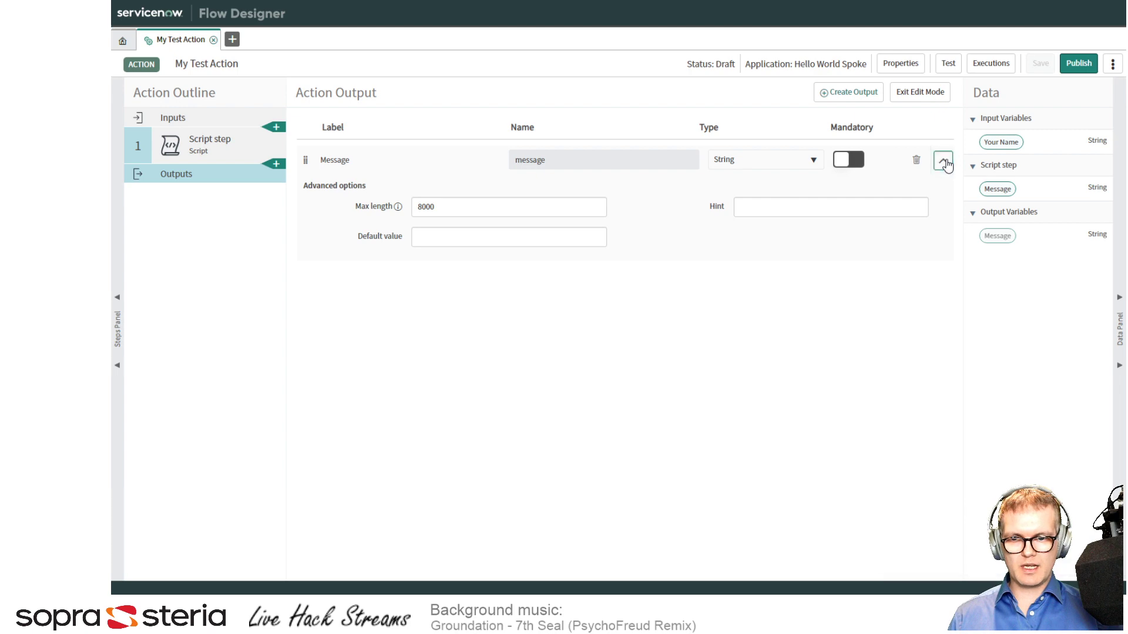
click(213, 148)
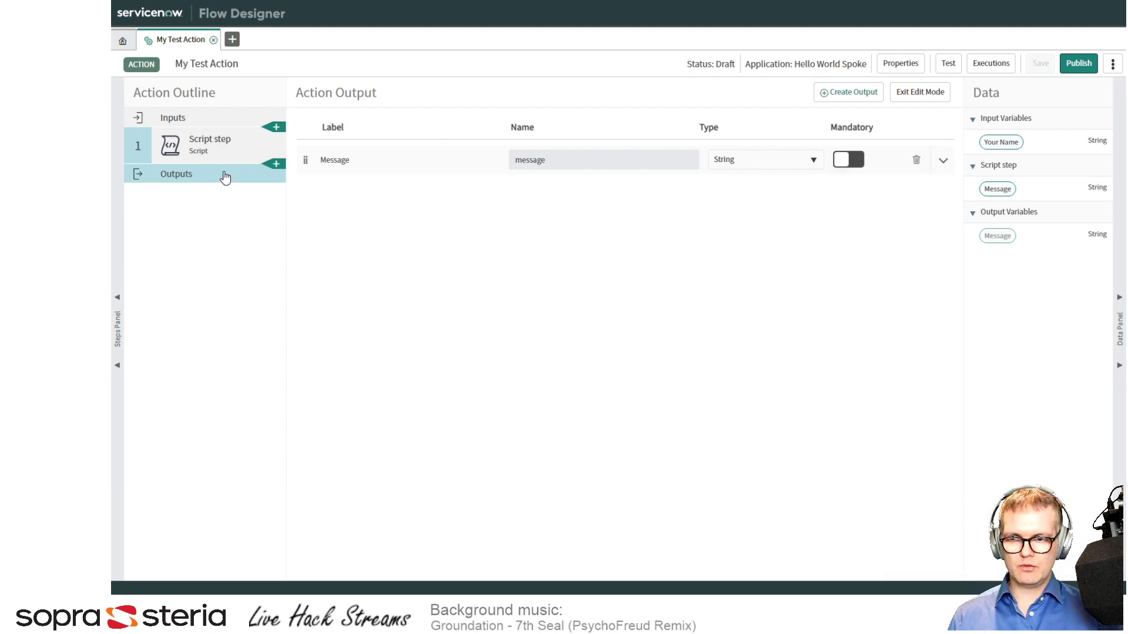
click(227, 185)
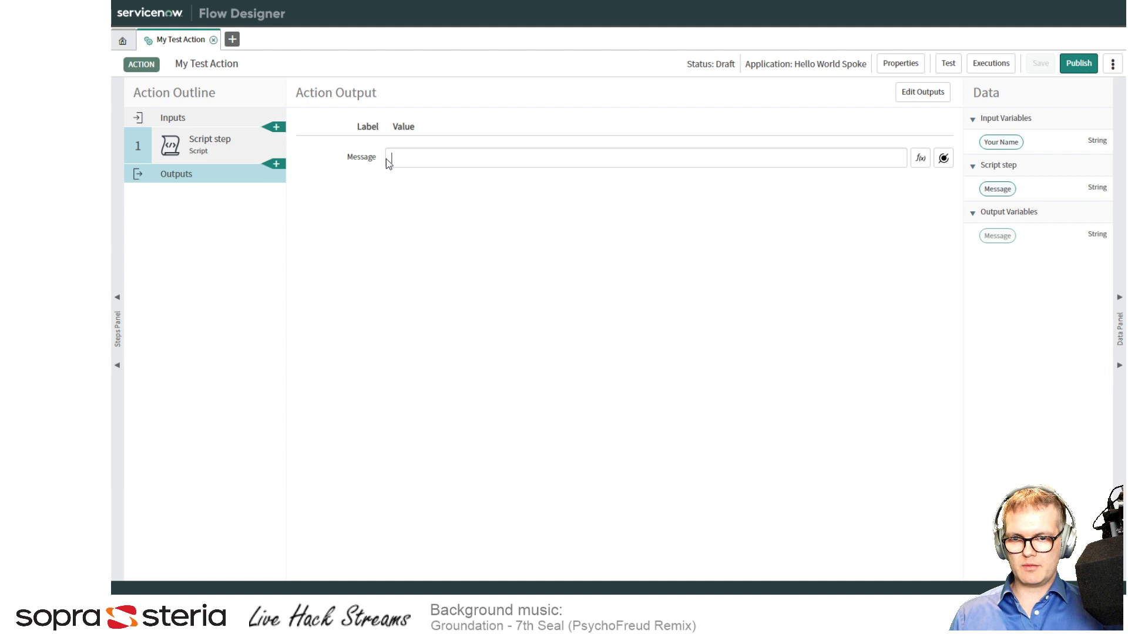
click(944, 158)
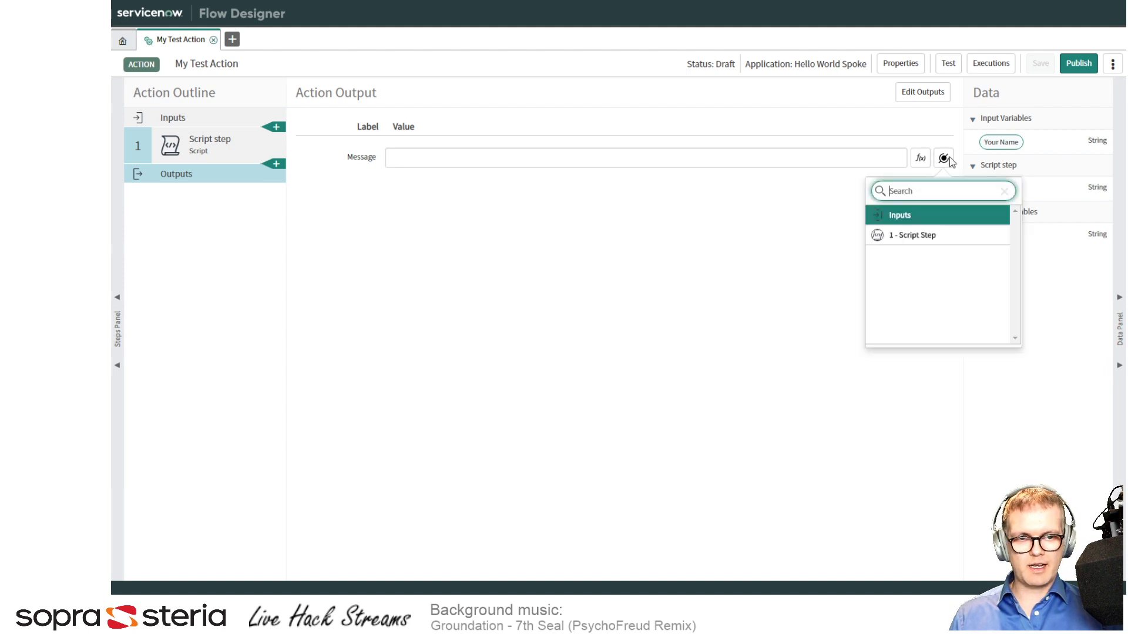
click(914, 237)
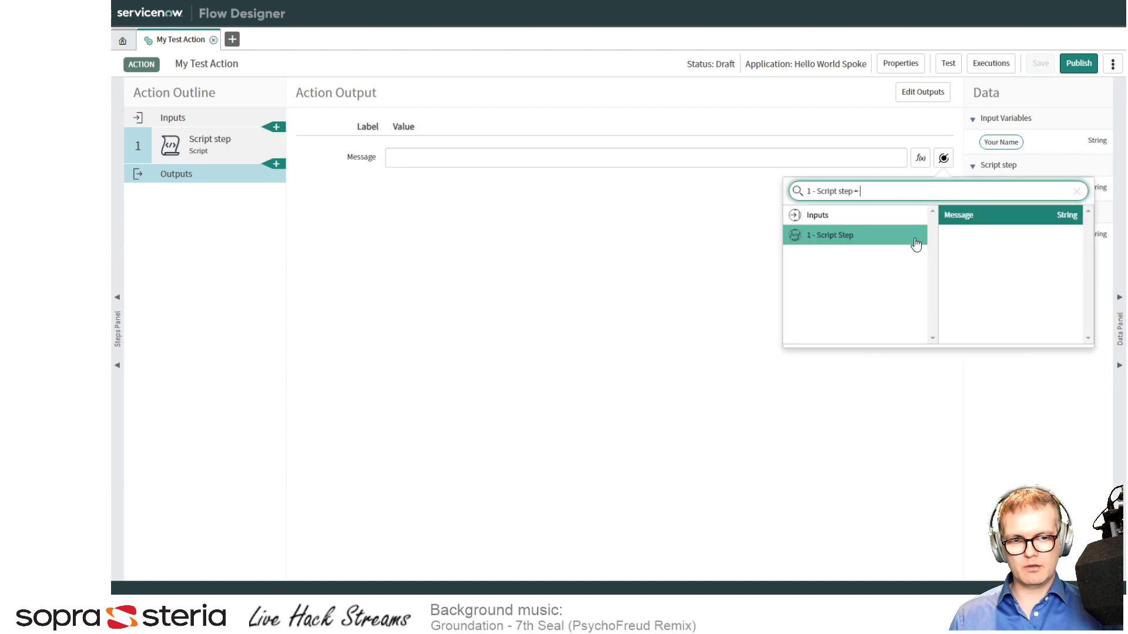
click(975, 220)
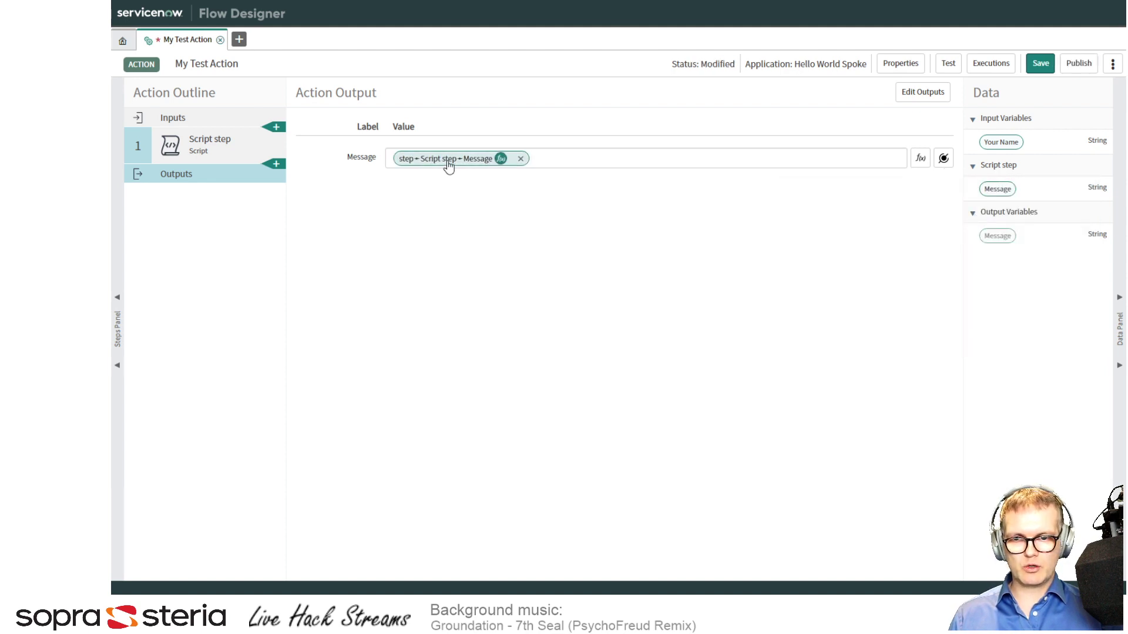
click(1039, 65)
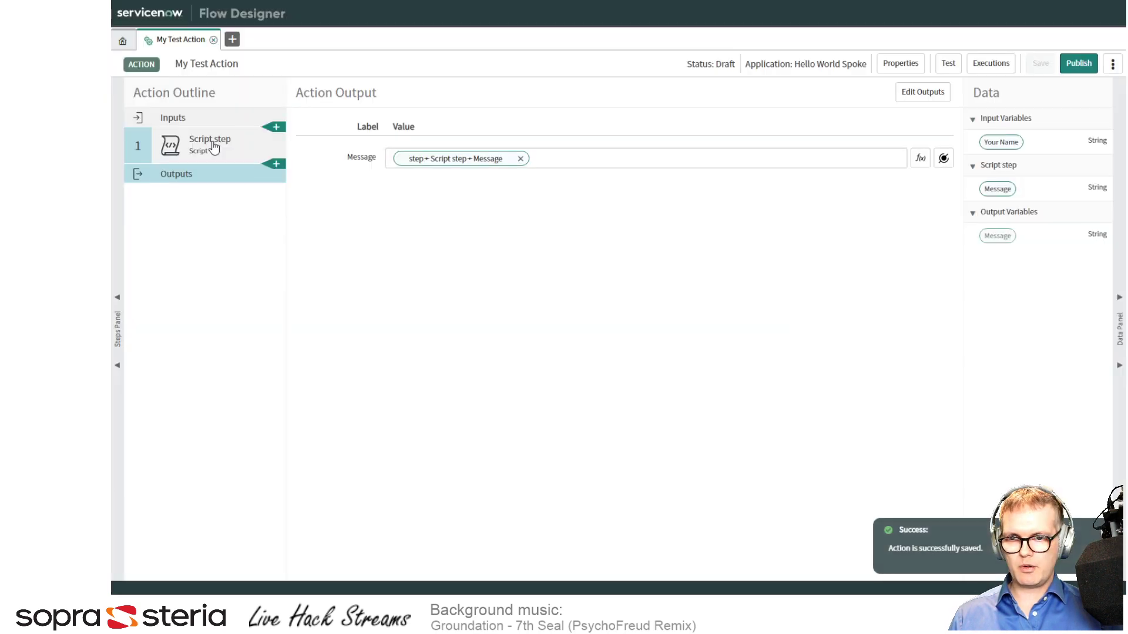
click(213, 147)
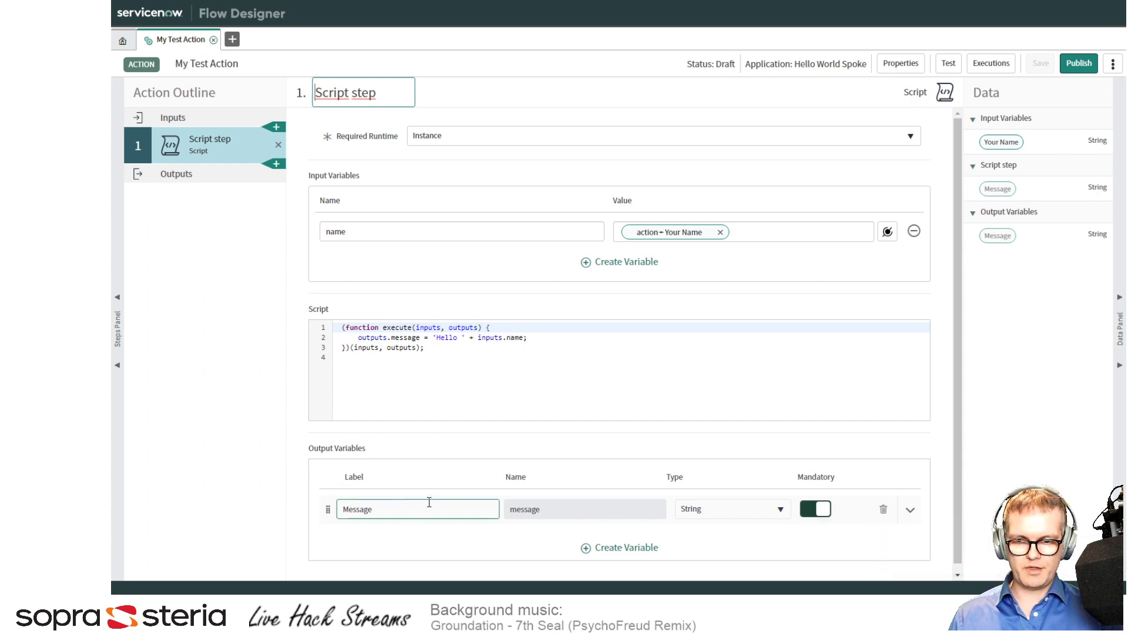
Review the greeting line outputs.message = 'Hello ' + inputs.name in the Script step
drag(358, 337, 544, 341)
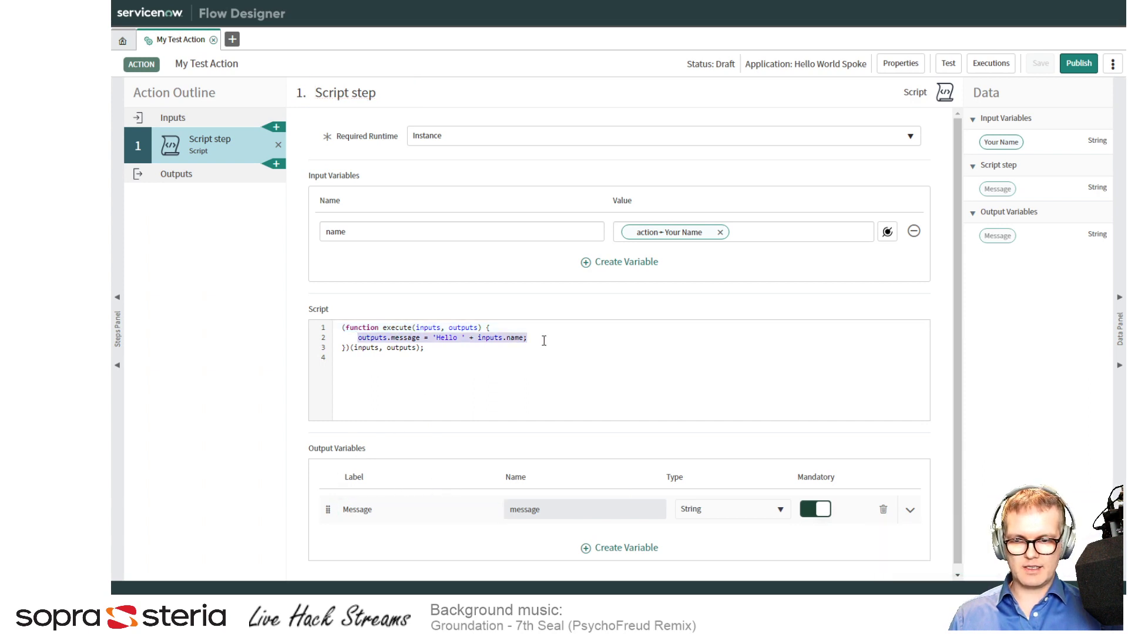
click(544, 340)
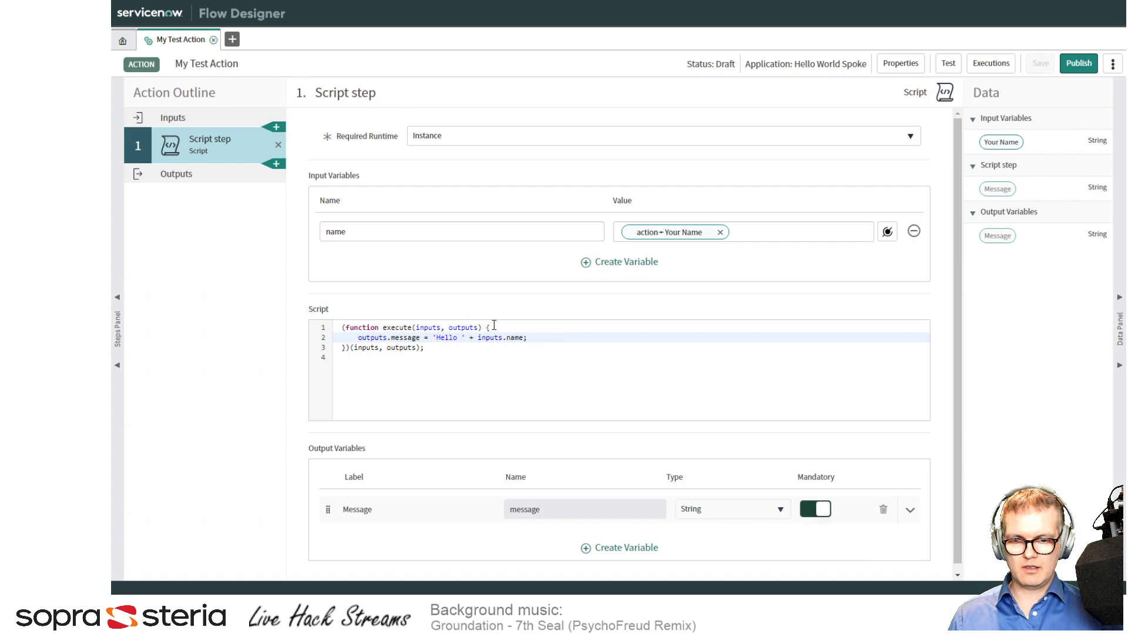
drag(477, 338, 525, 338)
key(Down)
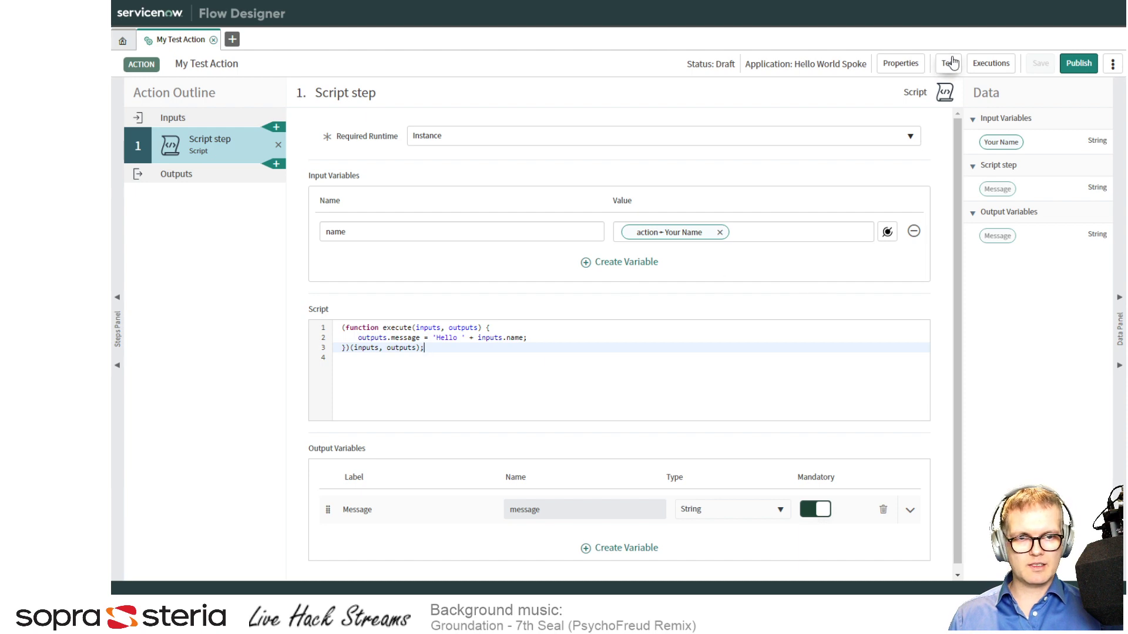
Test the action with a first name entered as Your Name
click(953, 70)
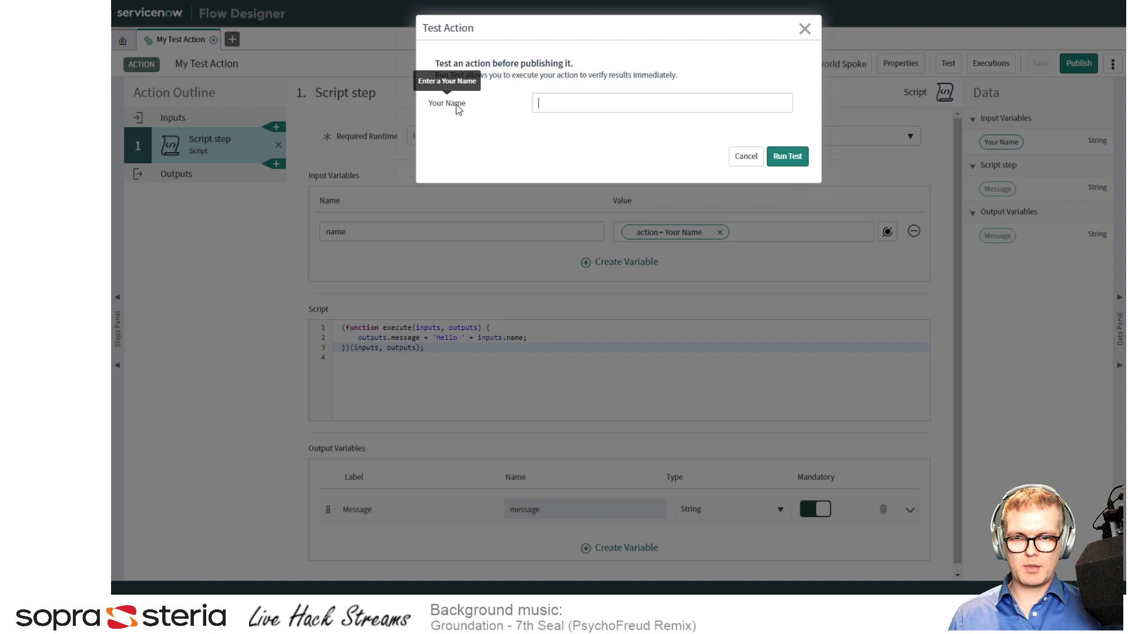
text(Anders)
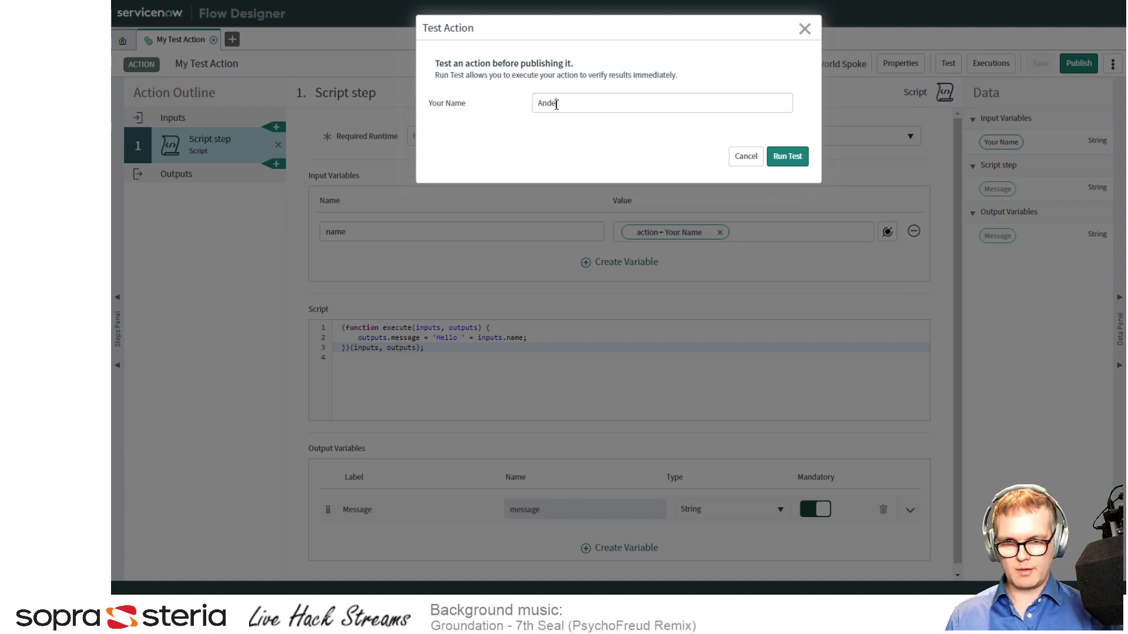
click(790, 156)
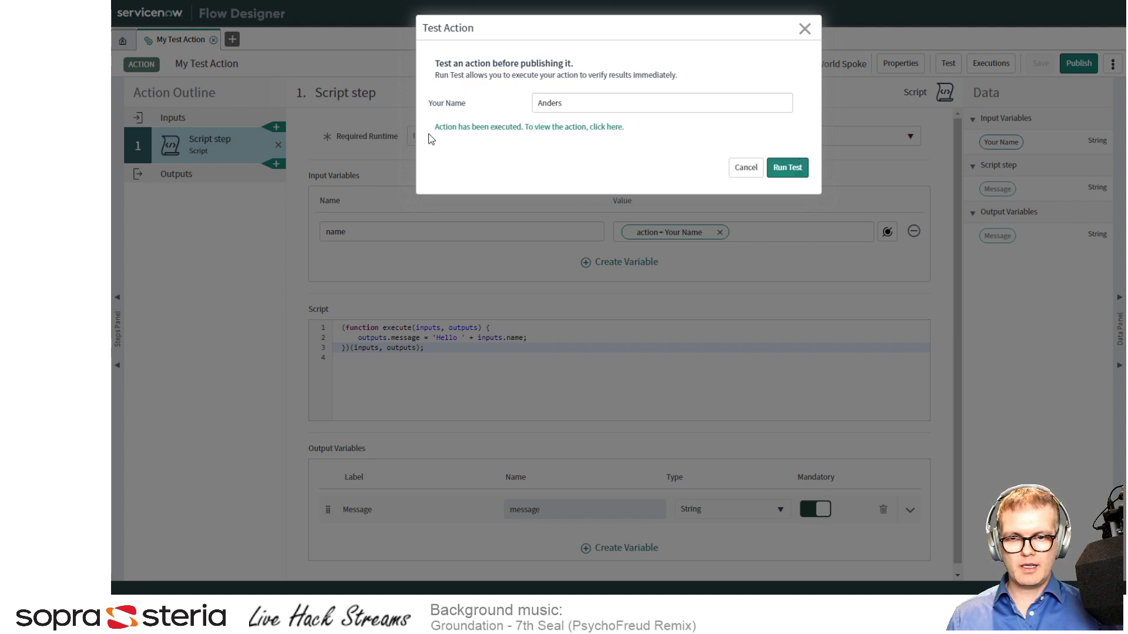
Open the test run's execution details, check the Your Name and 'Hello' Message values, and expand Steps
click(540, 130)
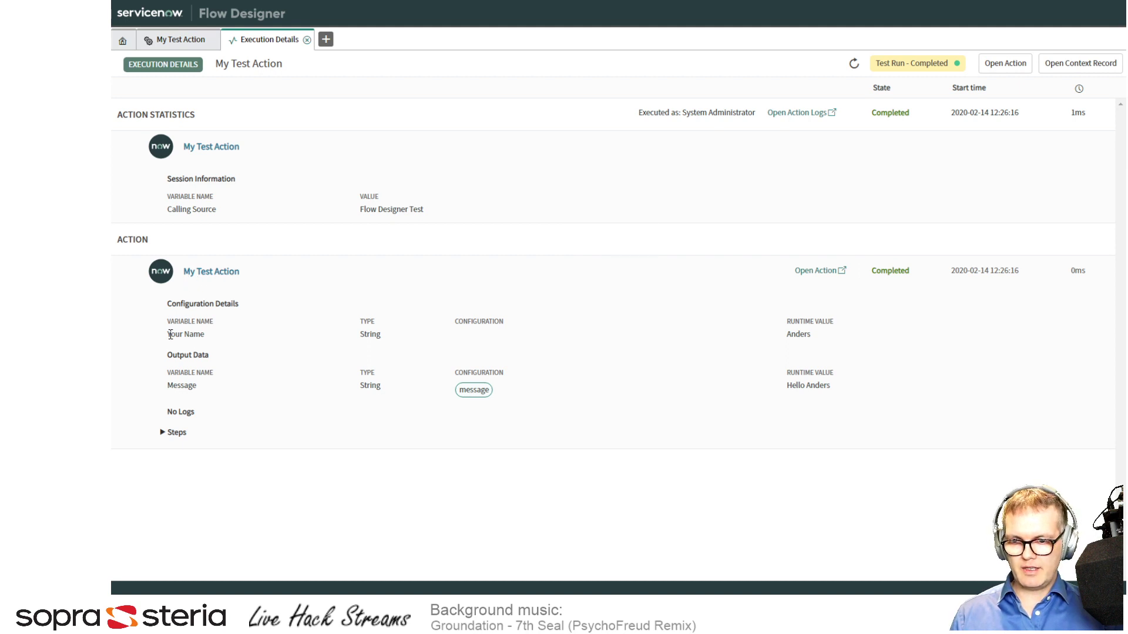
double_click(790, 335)
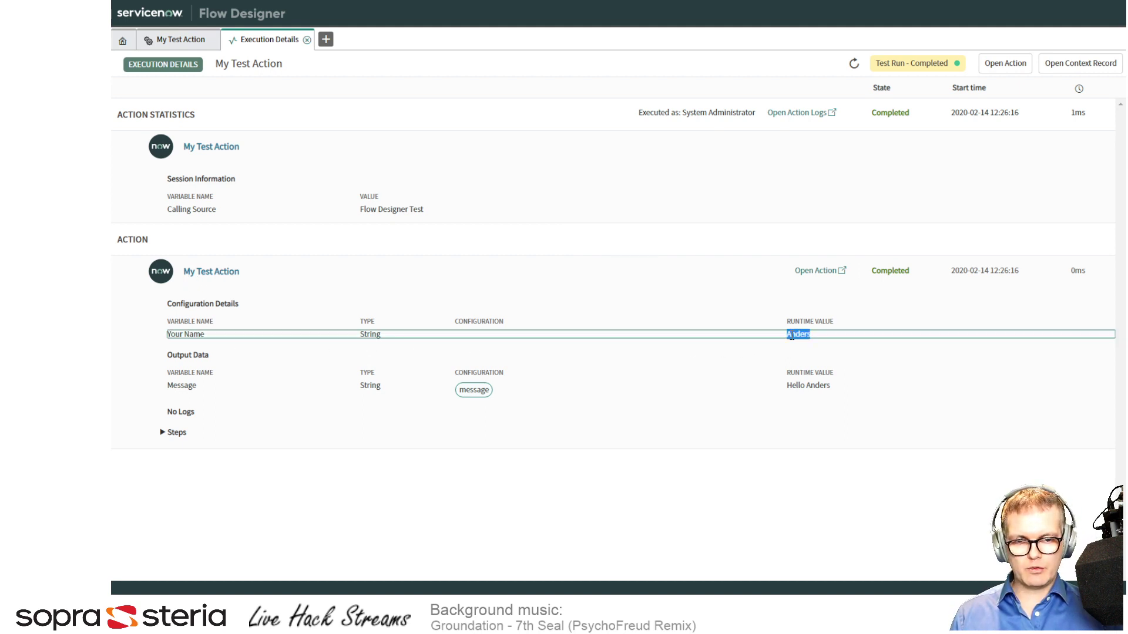
click(759, 326)
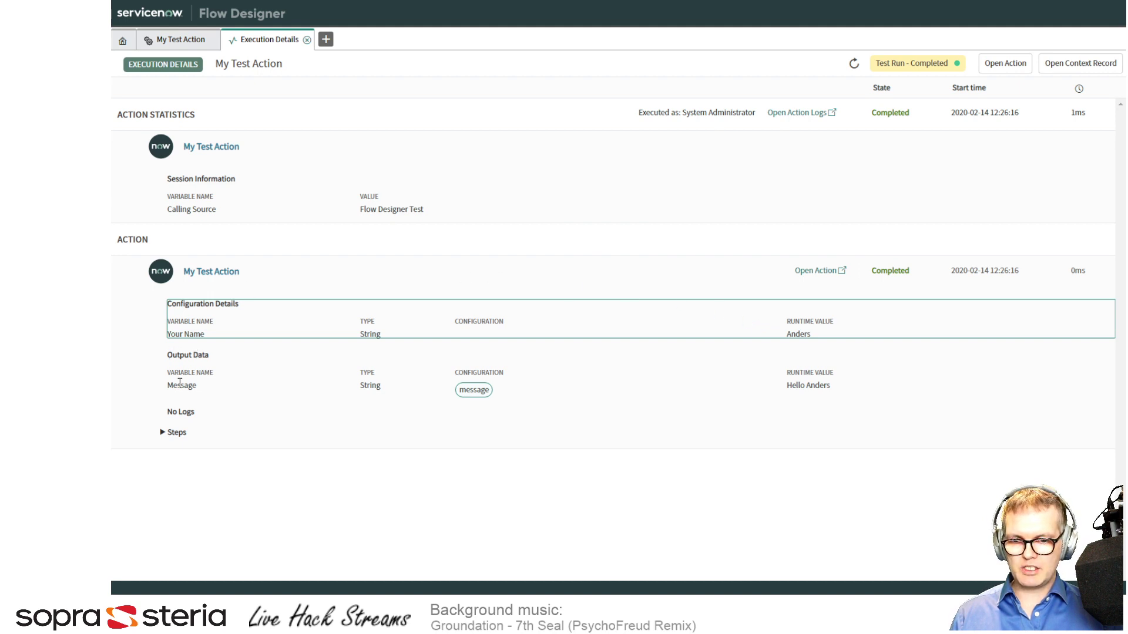
drag(788, 385, 828, 386)
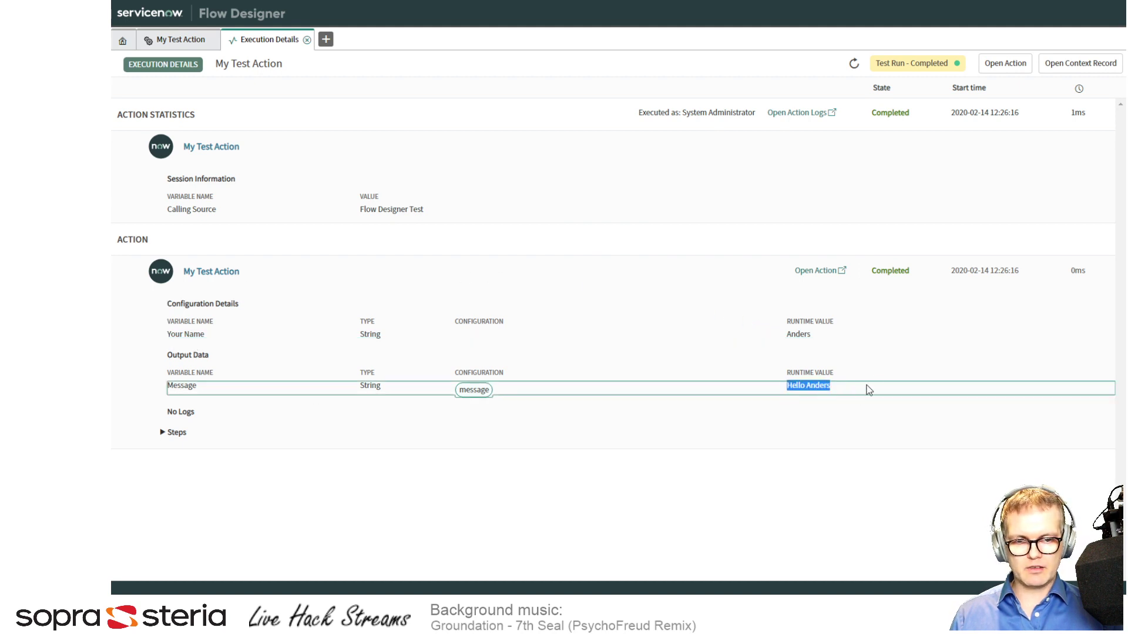
click(877, 370)
click(165, 436)
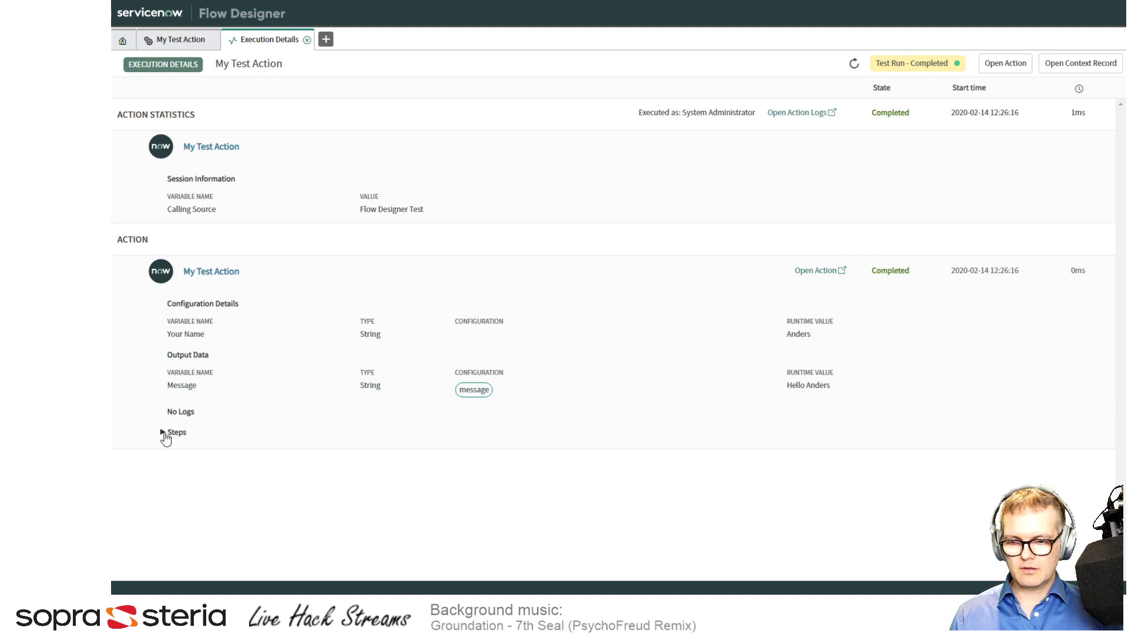
click(165, 435)
scroll(608, 332, down, 2)
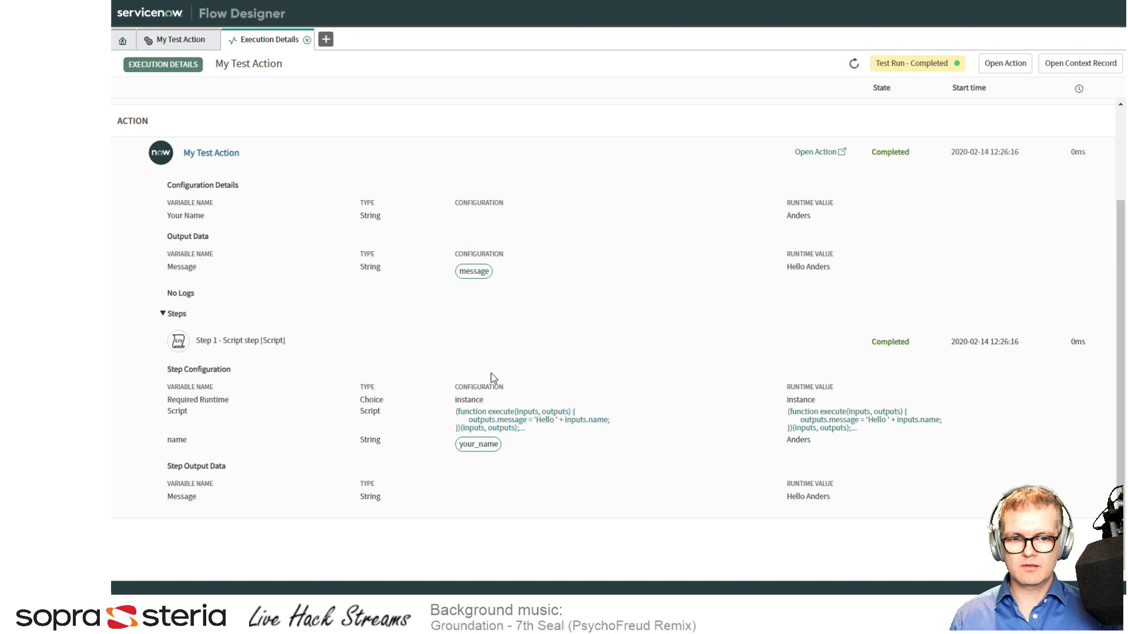
Close the execution details and Test Action dialog, then publish My Test Action
click(306, 39)
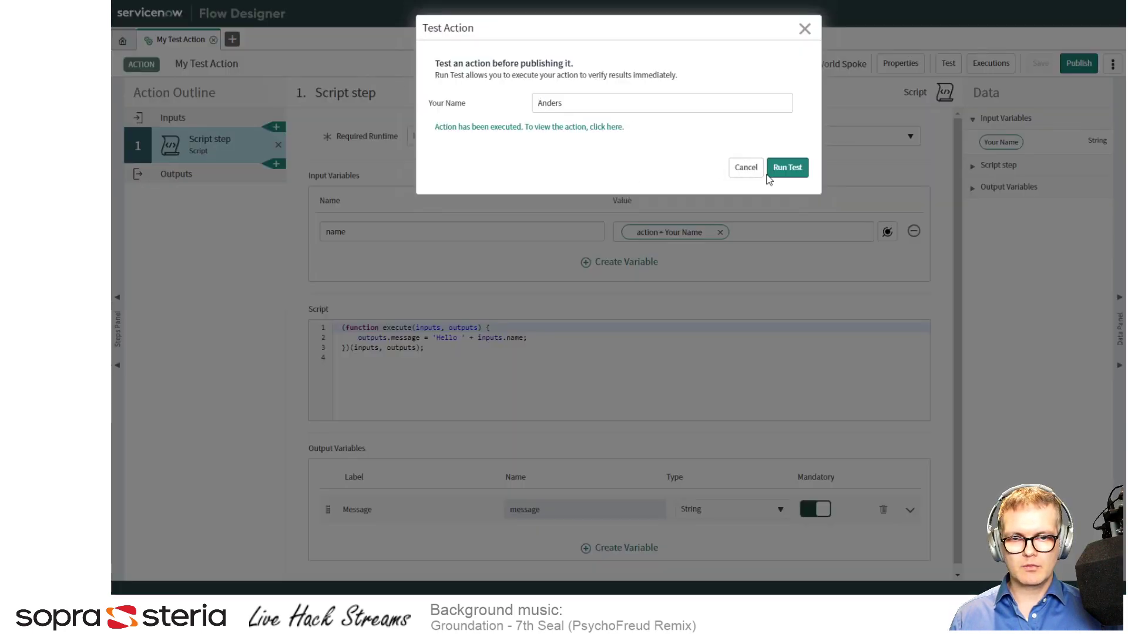
click(747, 169)
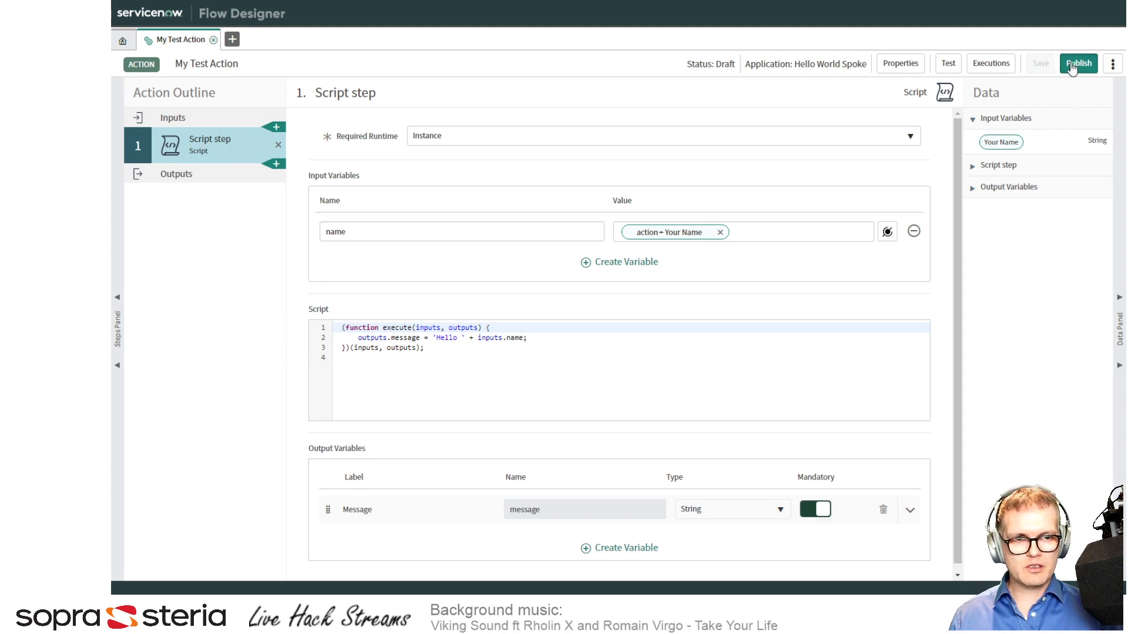
click(1079, 64)
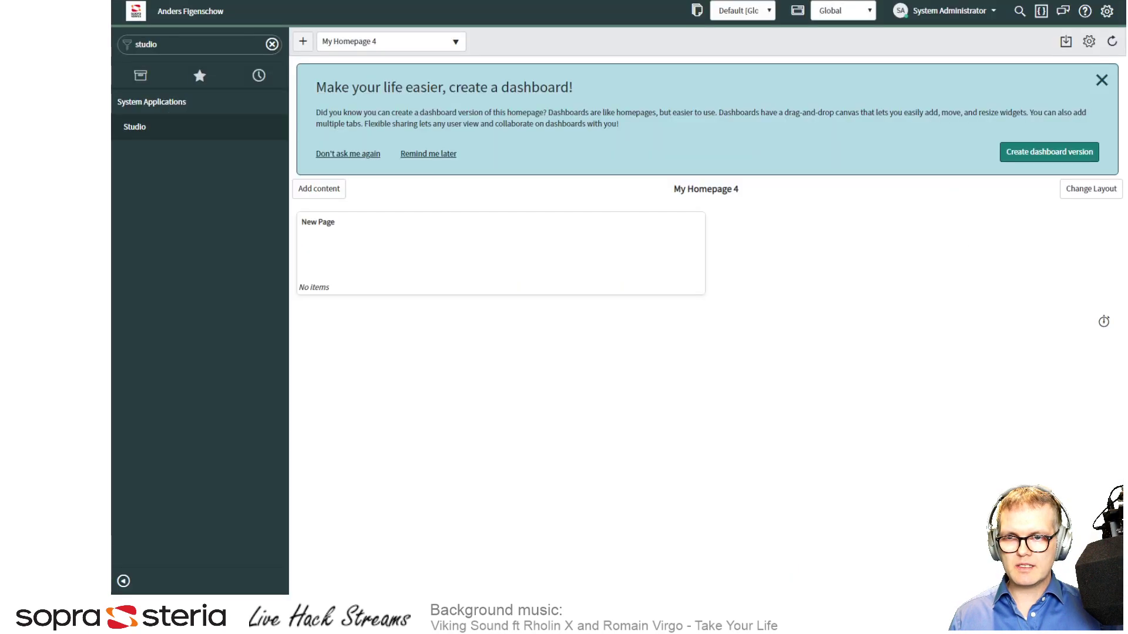
Filter the navigator for 'flow des' to locate Flow Designer
click(201, 42)
text(flow d)
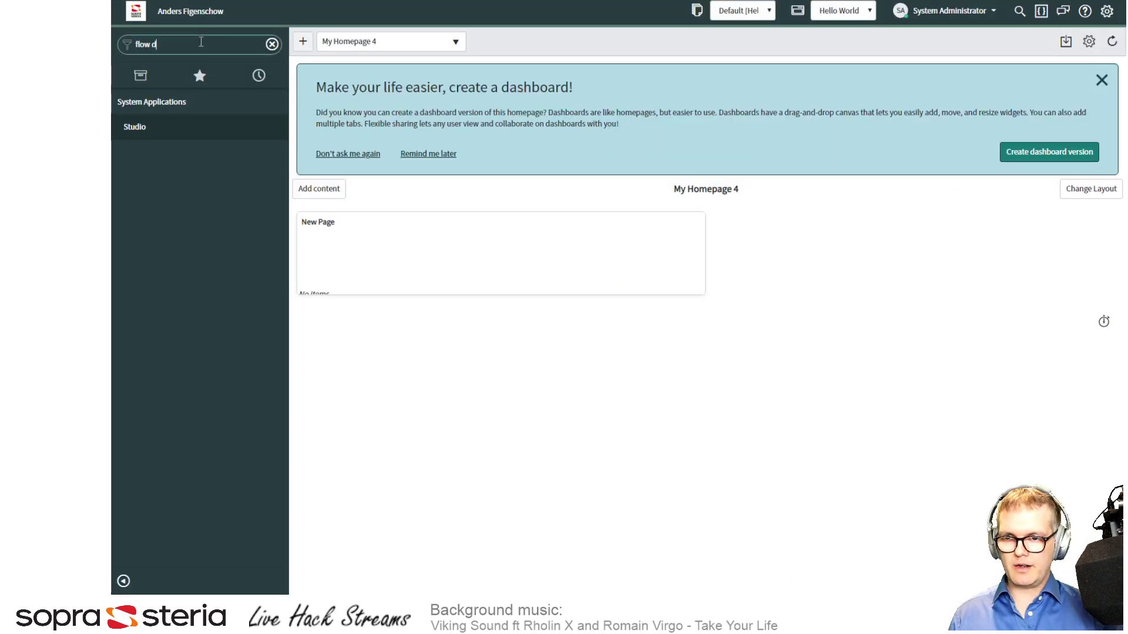
text(es)
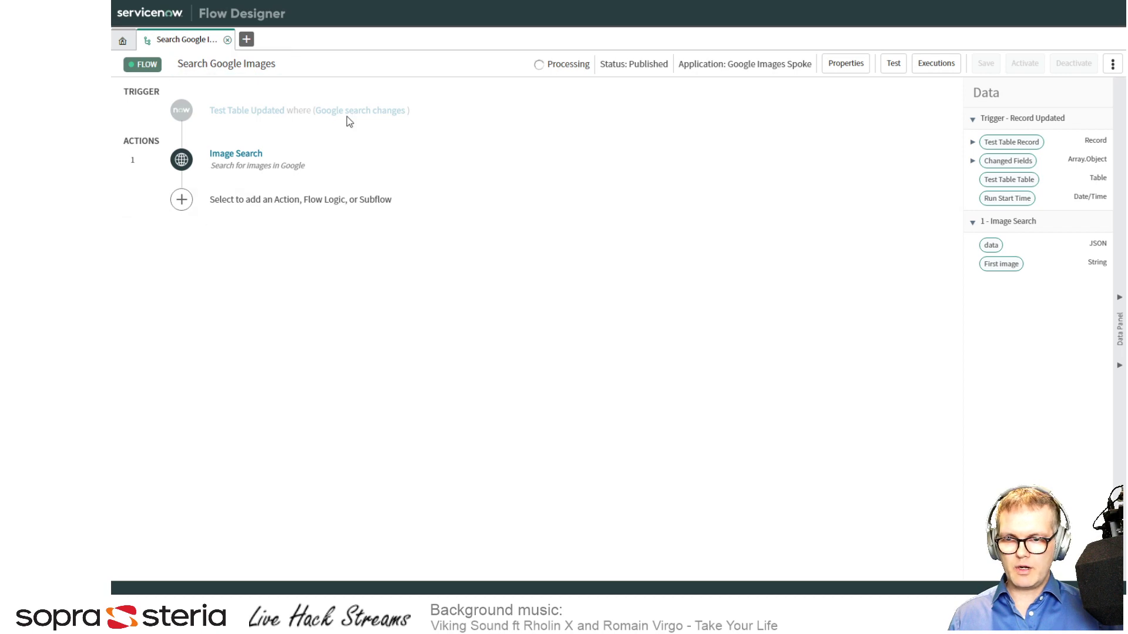
Add an action after Image Search, searching 'Hell' and choosing My Test Action
click(181, 200)
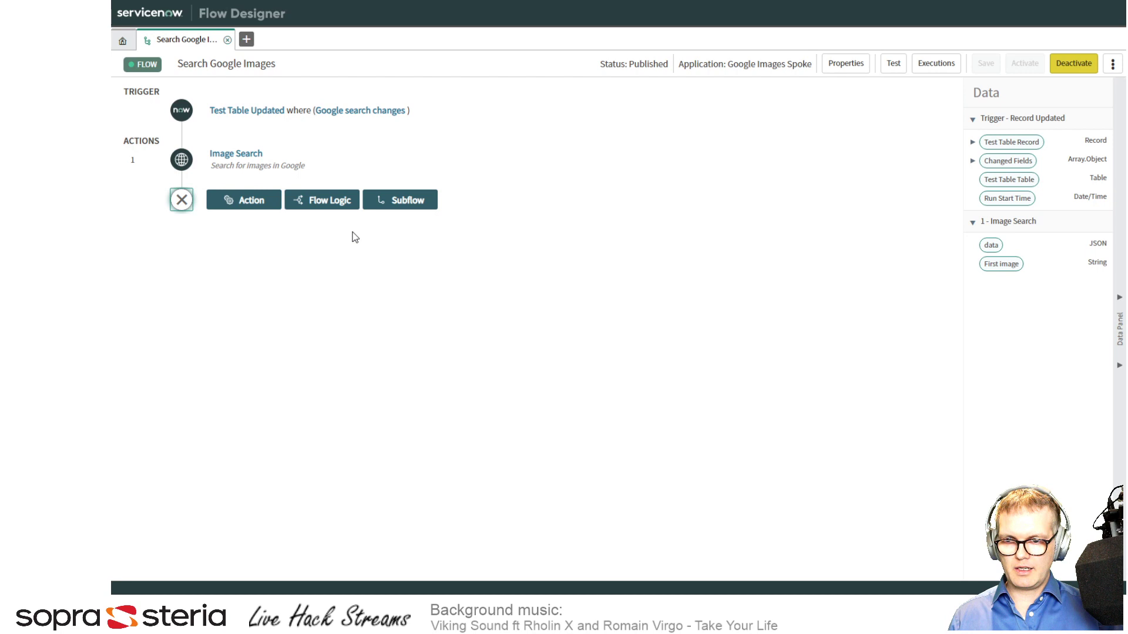
click(252, 206)
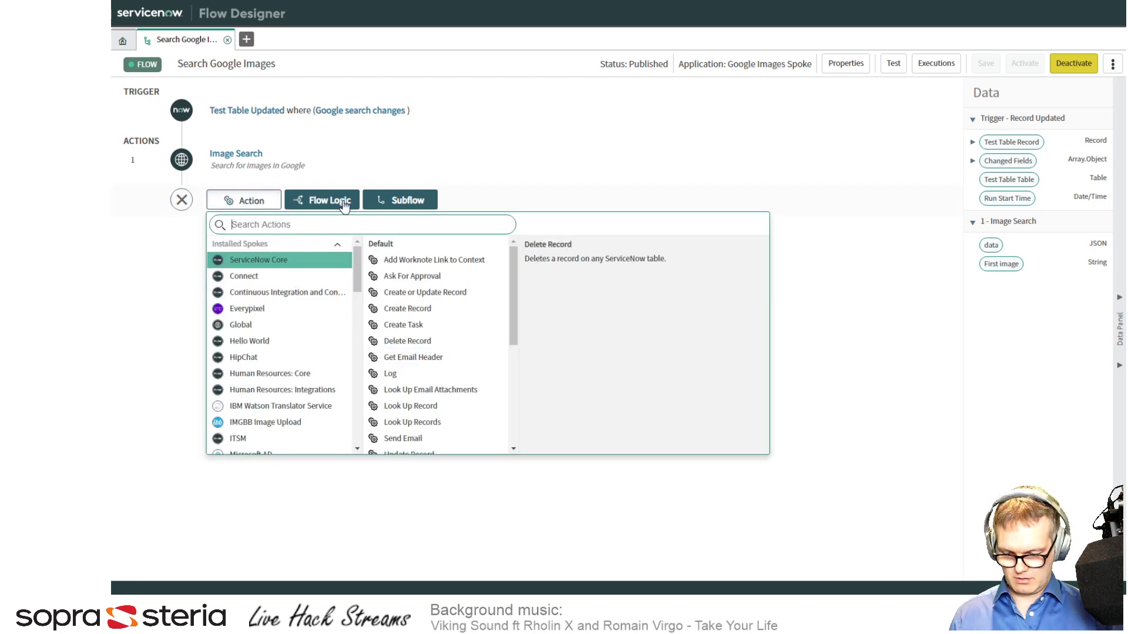
text(Hello)
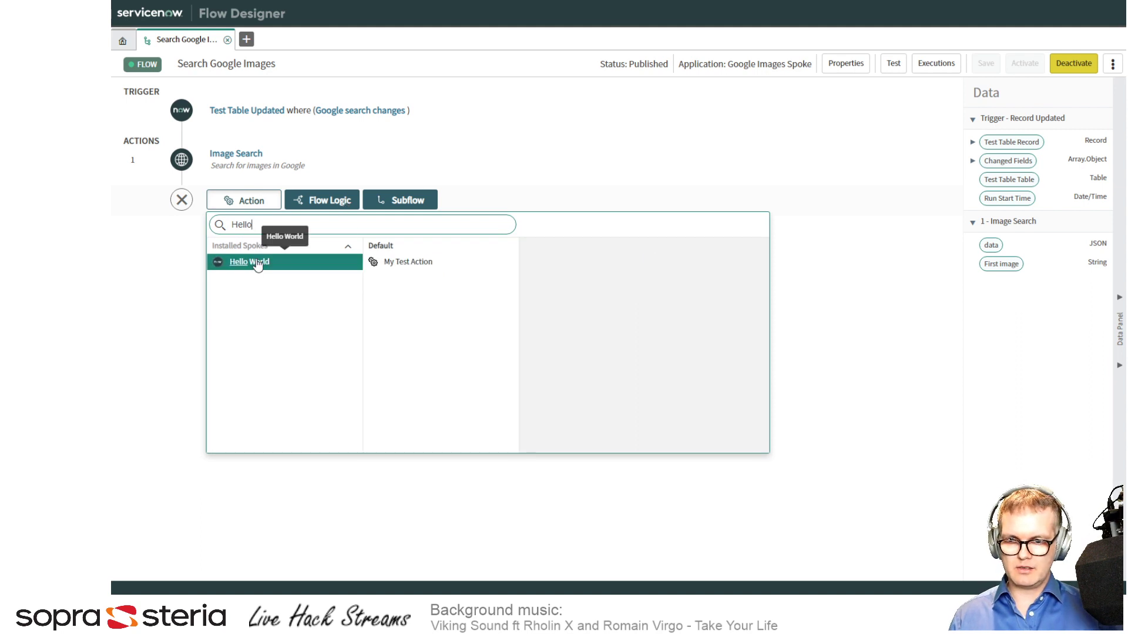
click(423, 268)
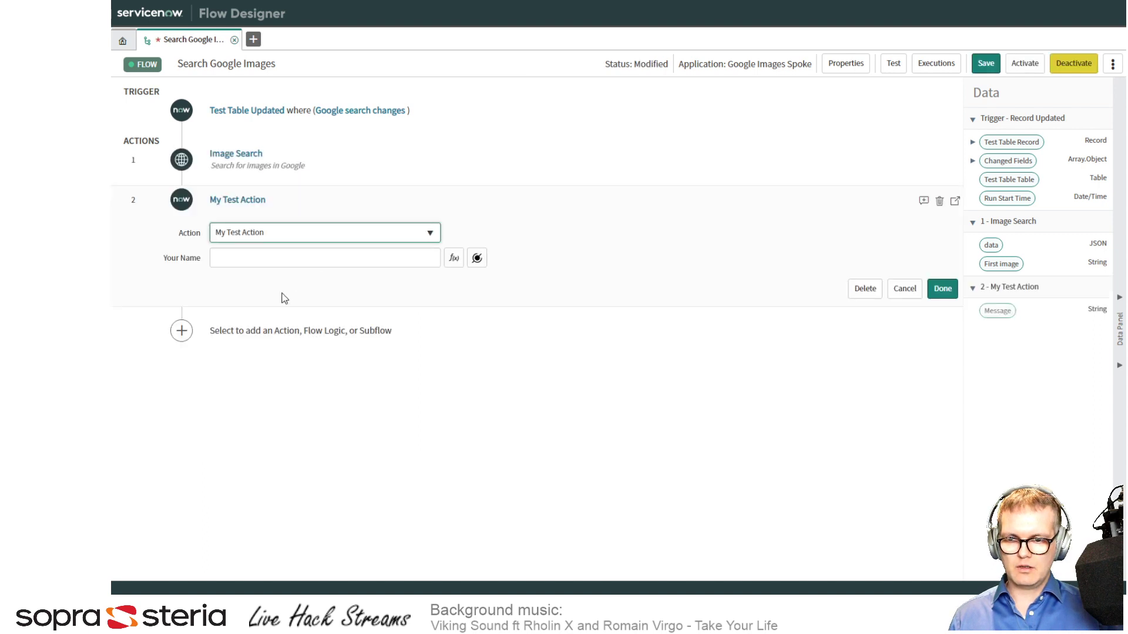
click(446, 370)
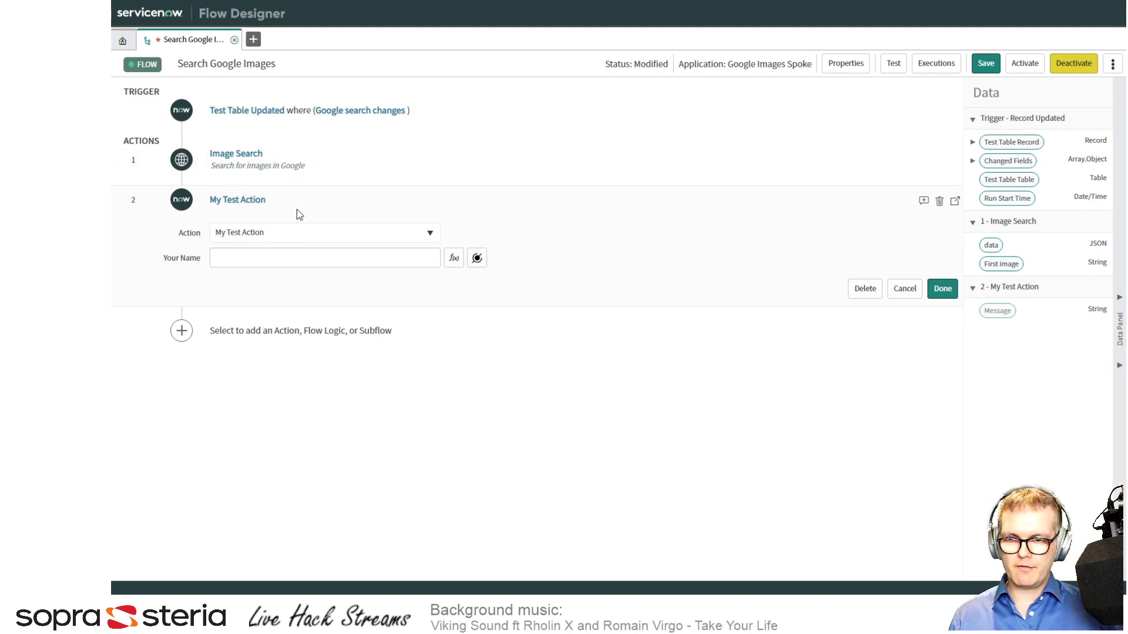
Browse Image Search outputs in the Your Name data picker, then close it without choosing
click(477, 259)
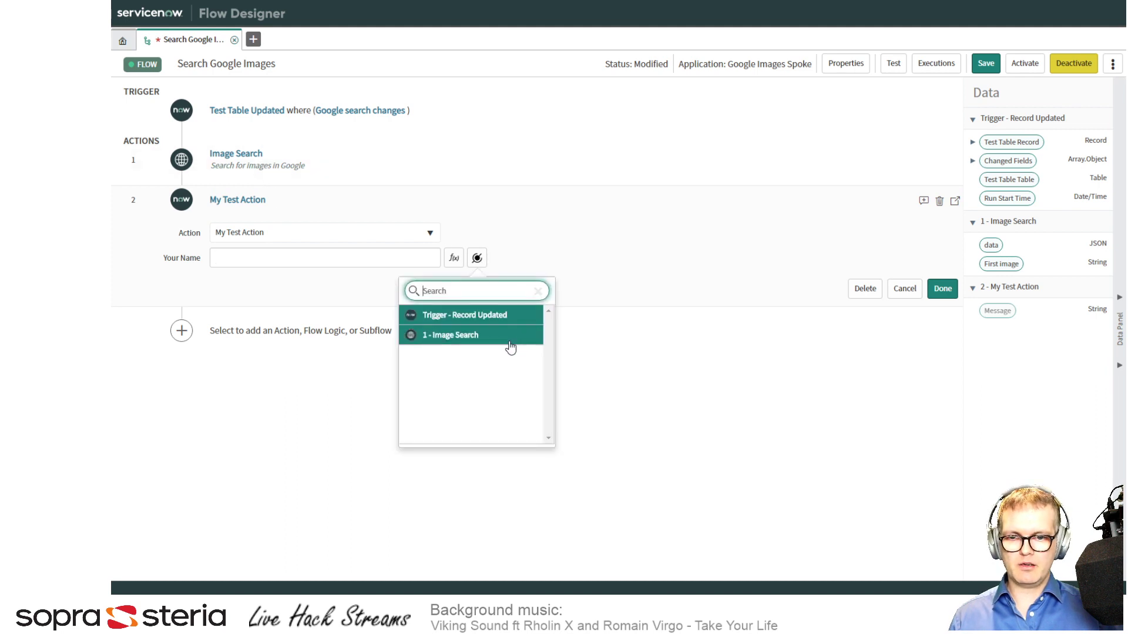
click(461, 341)
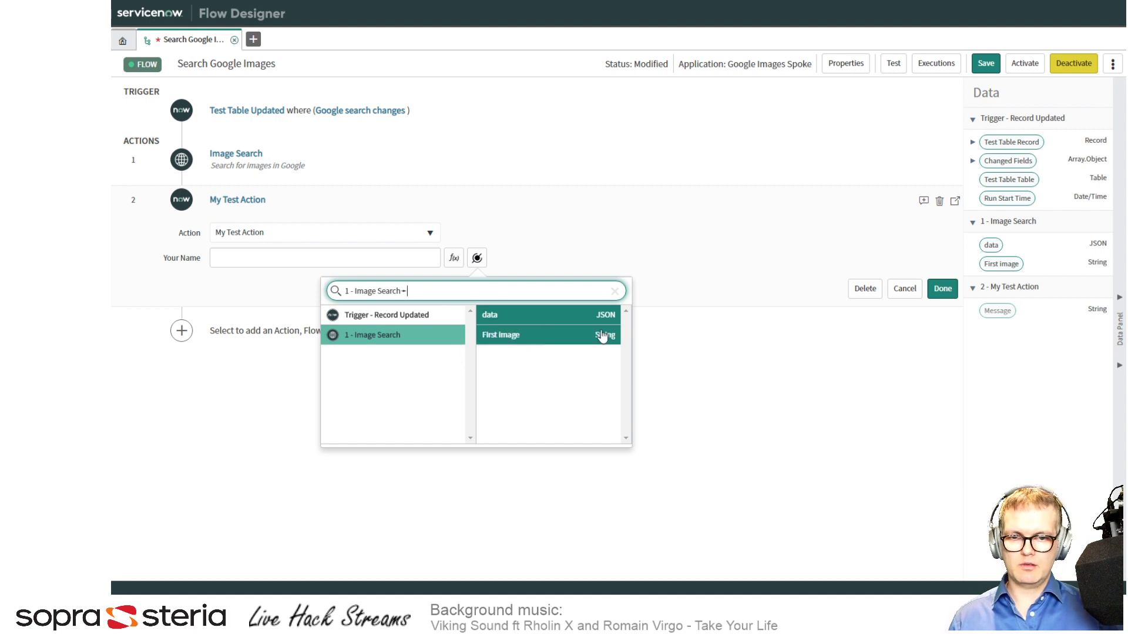
click(674, 347)
key(Escape)
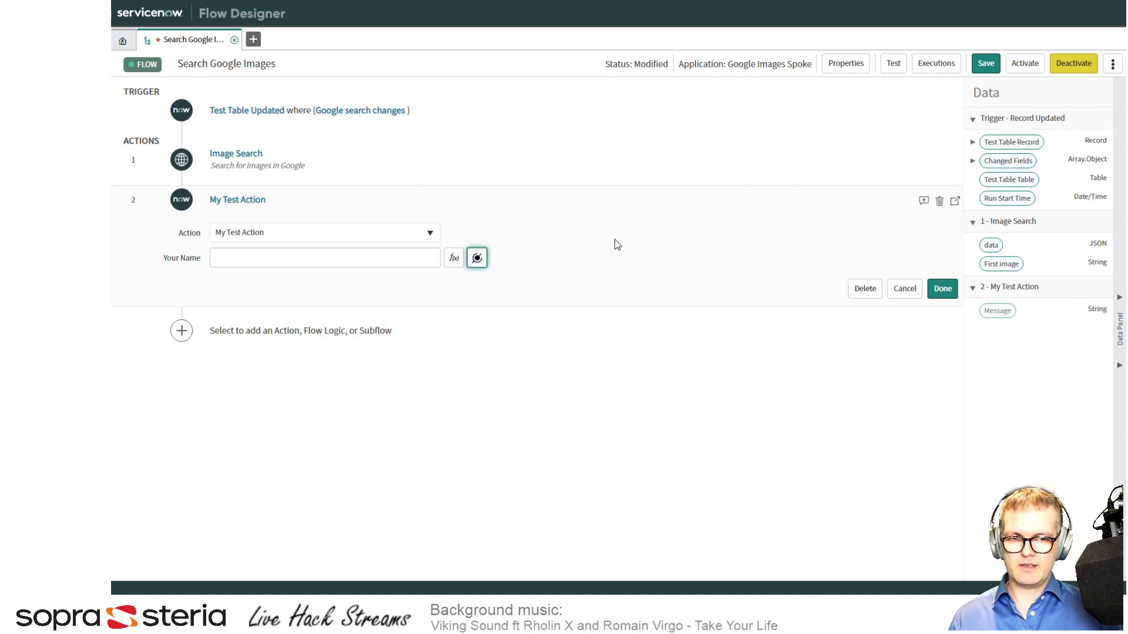